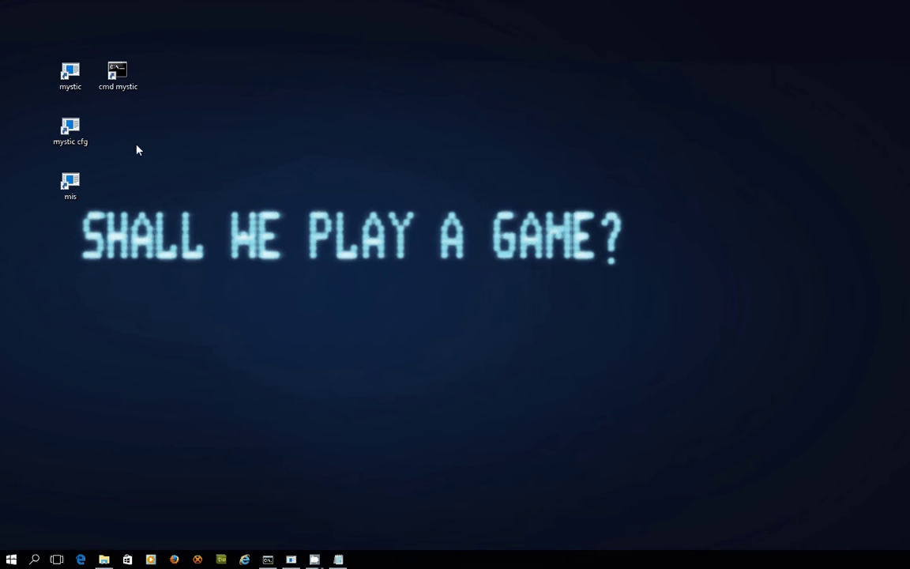
Start mystic cfg and insert a sixth entry, 'New Base', in the Message Base Editor.
double_click(70, 130)
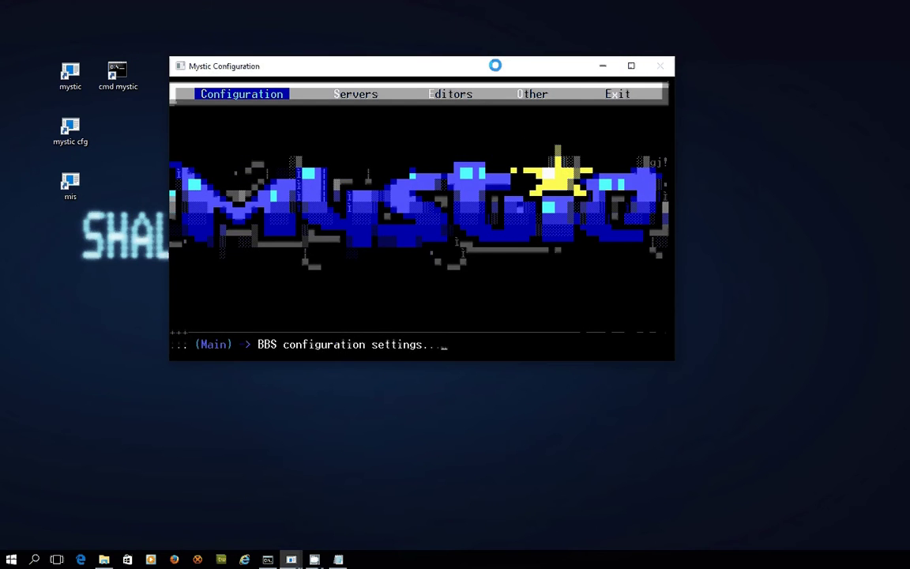
key(Right)
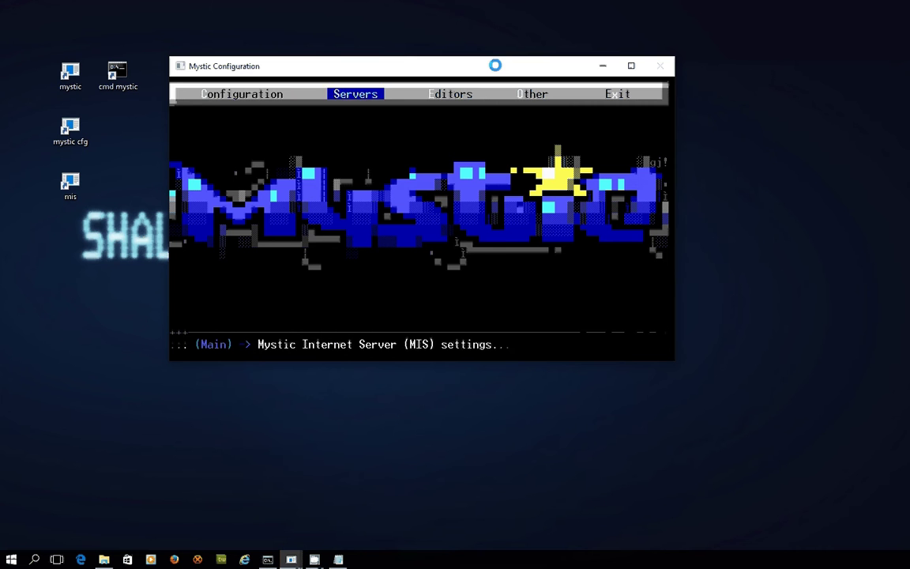
key(Right)
key(Return)
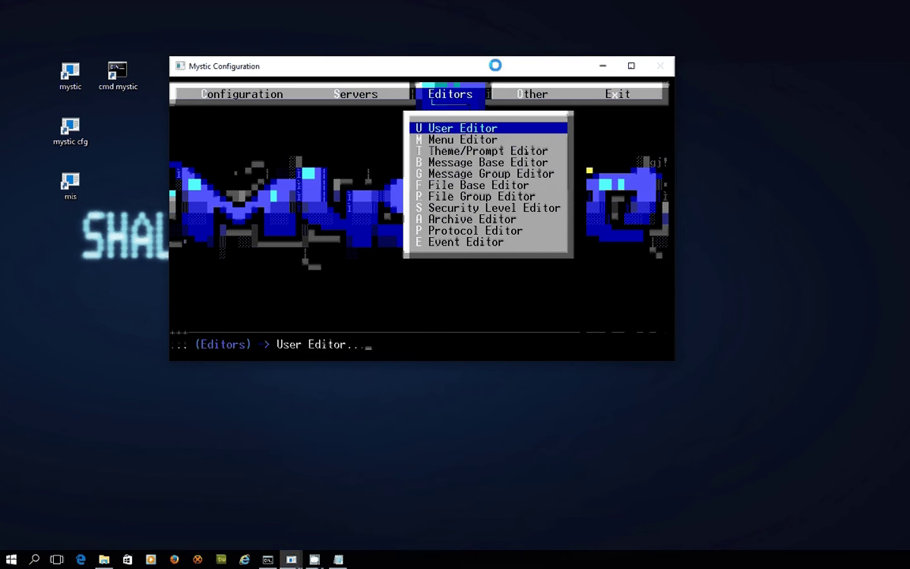
key(Down)
key(Down)
key(Down)
key(Return)
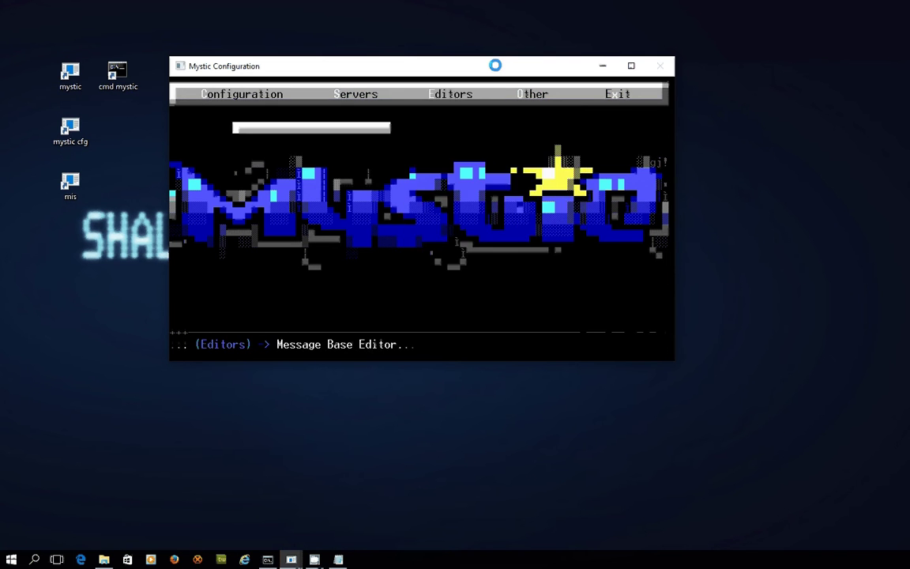
key(Down)
key(Down)
key(Down)
key(Down)
key(Down)
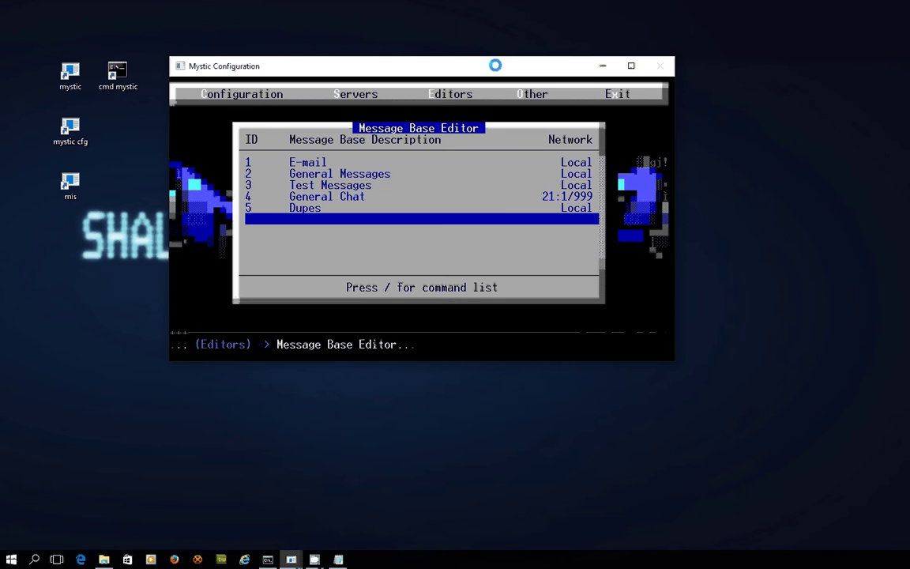
key(slash)
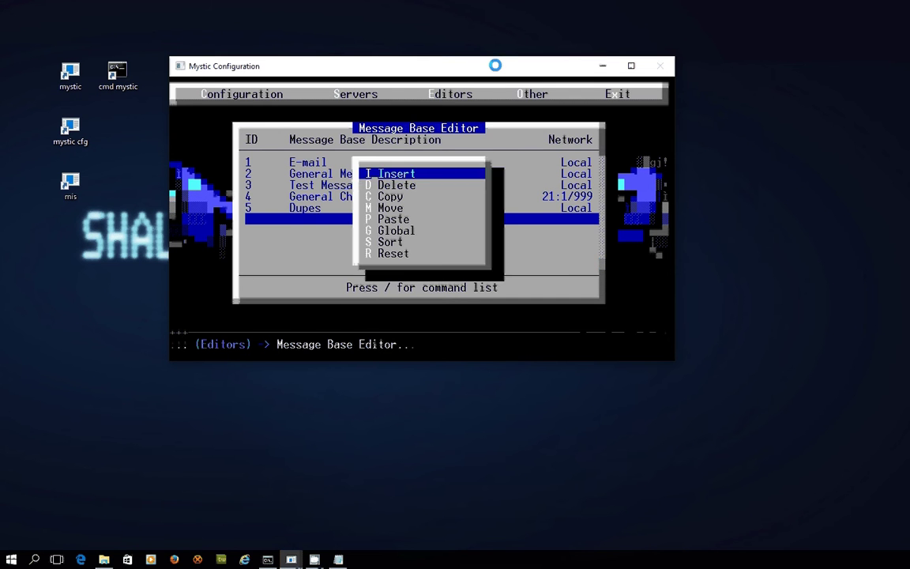
key(Return)
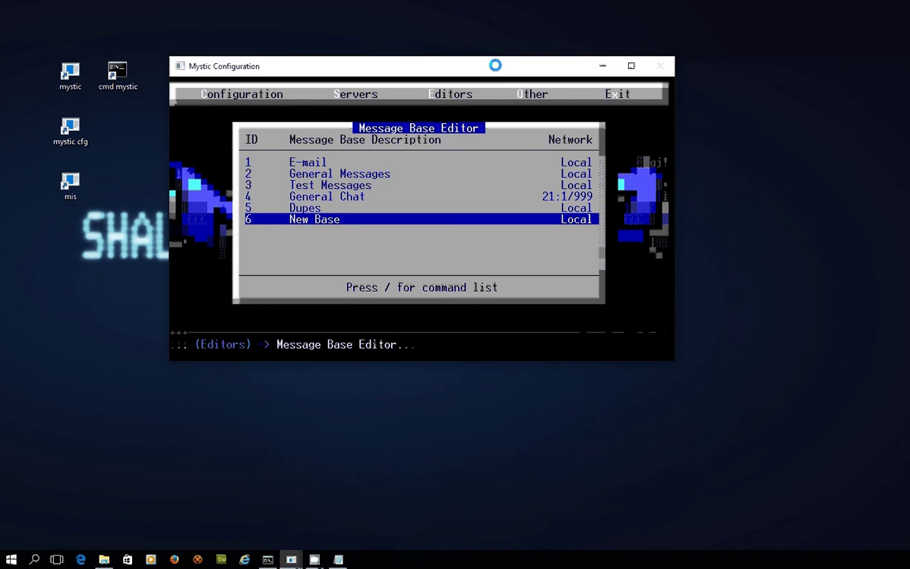
Open the new base's settings and rename it to 'Netmail'.
key(Return)
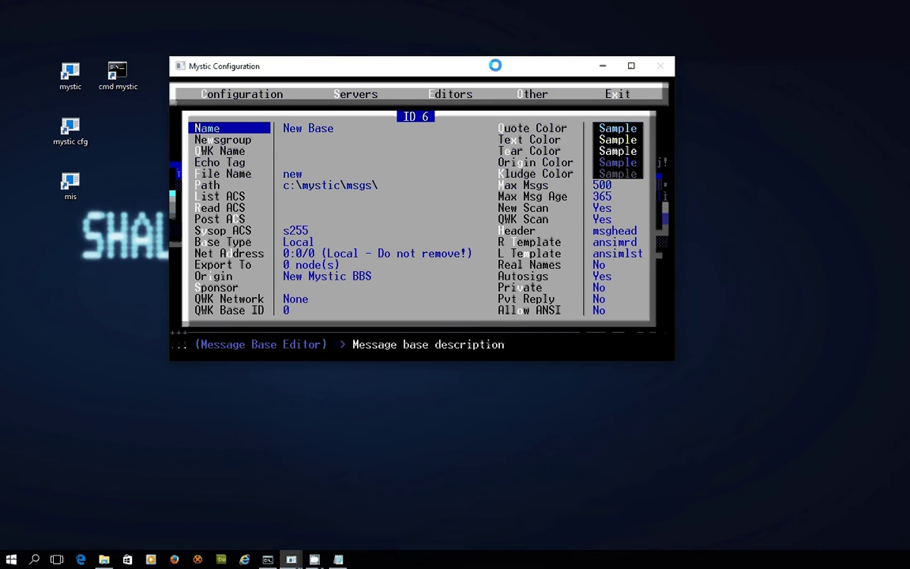
key(Return)
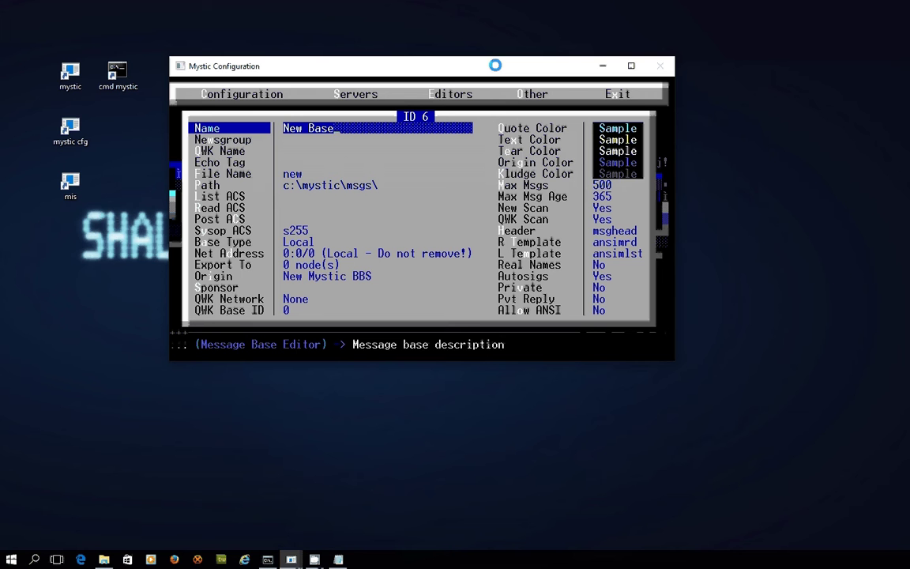
key(BackSpace)
key(BackSpace)
key(BackSpace)
key(BackSpace)
key(BackSpace)
key(BackSpace)
key(BackSpace)
key(BackSpace)
text(Netmail)
key(Return)
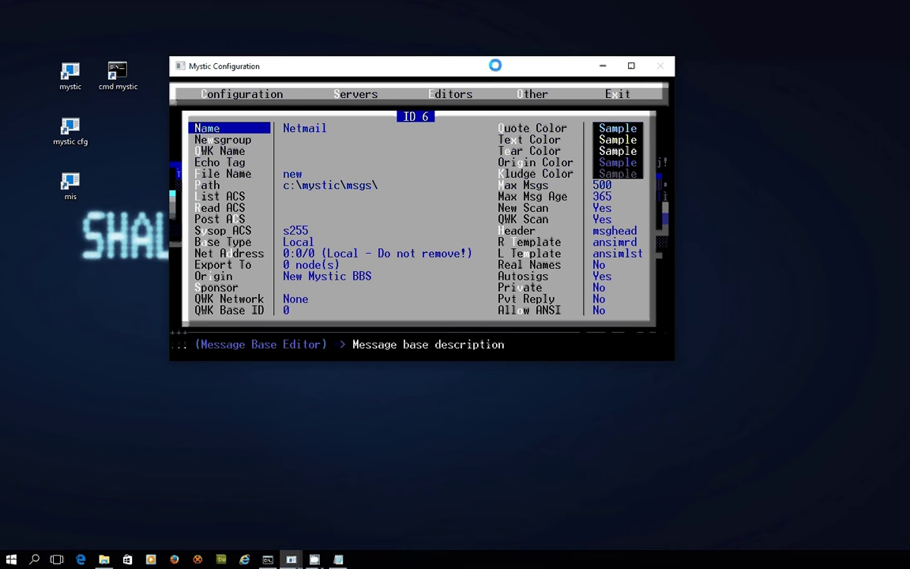
Set the echo tag to NETMAIL and the storage file name to netmail.
key(Down)
key(Down)
key(Down)
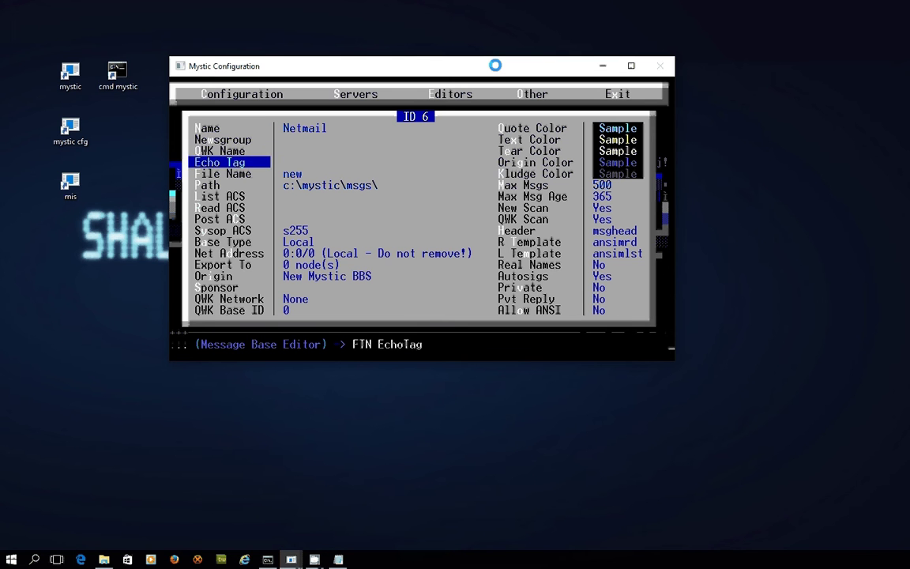
key(Return)
text(NETMAIL)
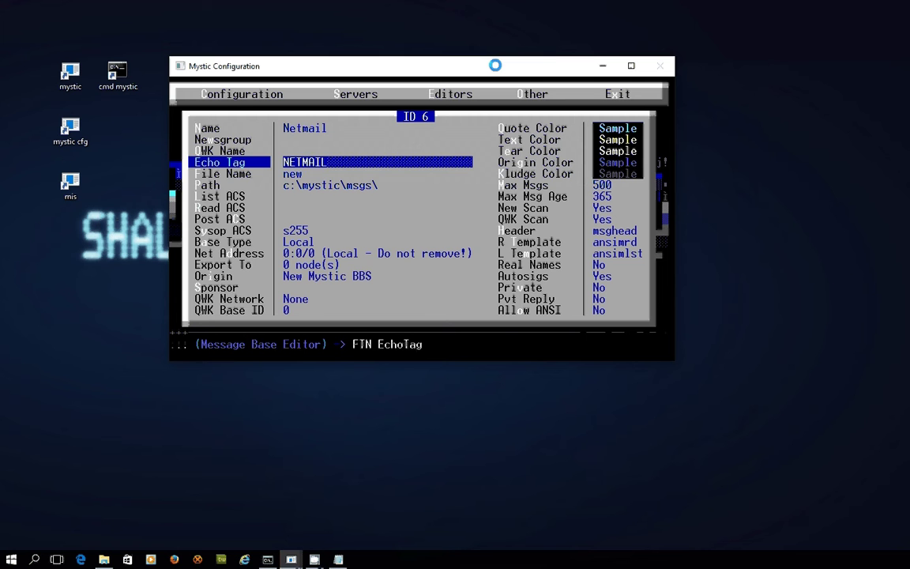
key(Return)
key(Down)
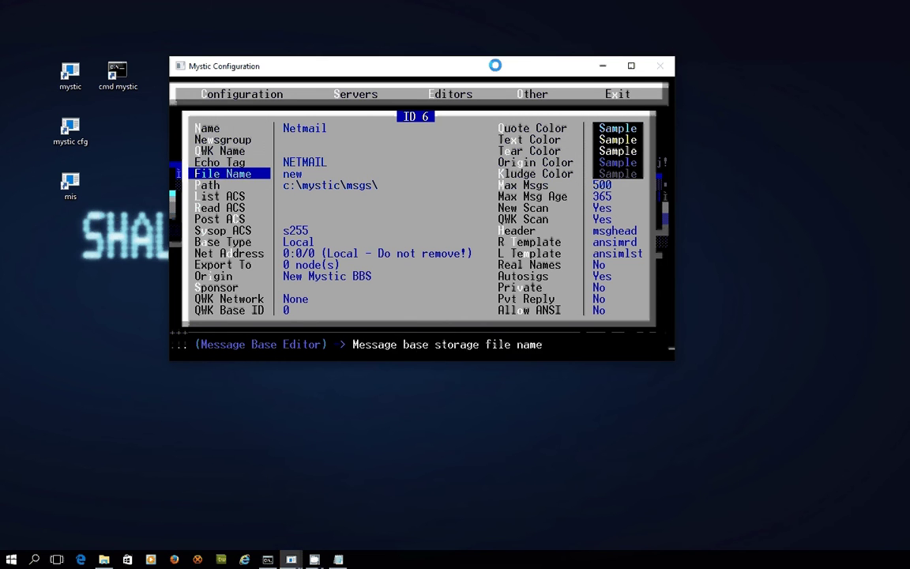
key(Return)
text(netmail)
key(Return)
key(Down)
key(Down)
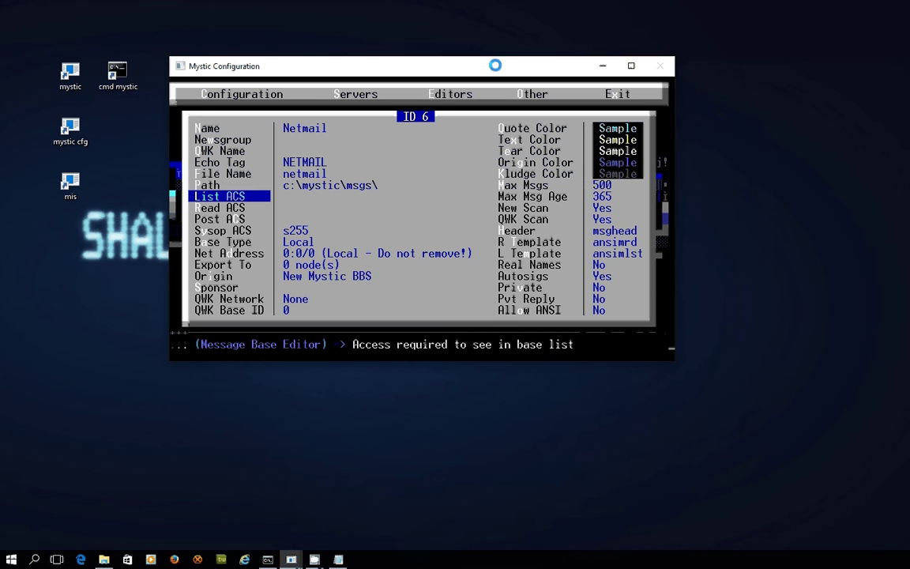
Set the Netmail base's List ACS to s255g1.
key(Down)
key(Down)
key(Down)
key(Down)
key(Down)
key(Down)
key(Down)
key(Down)
key(Return)
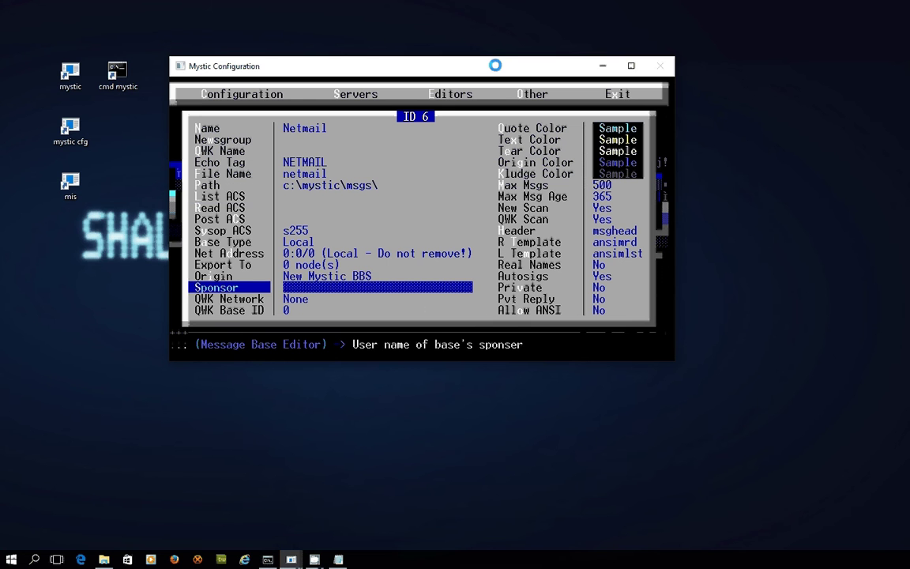
key(Return)
key(Up)
key(Up)
key(Up)
key(Up)
key(Up)
key(Up)
key(Up)
key(Up)
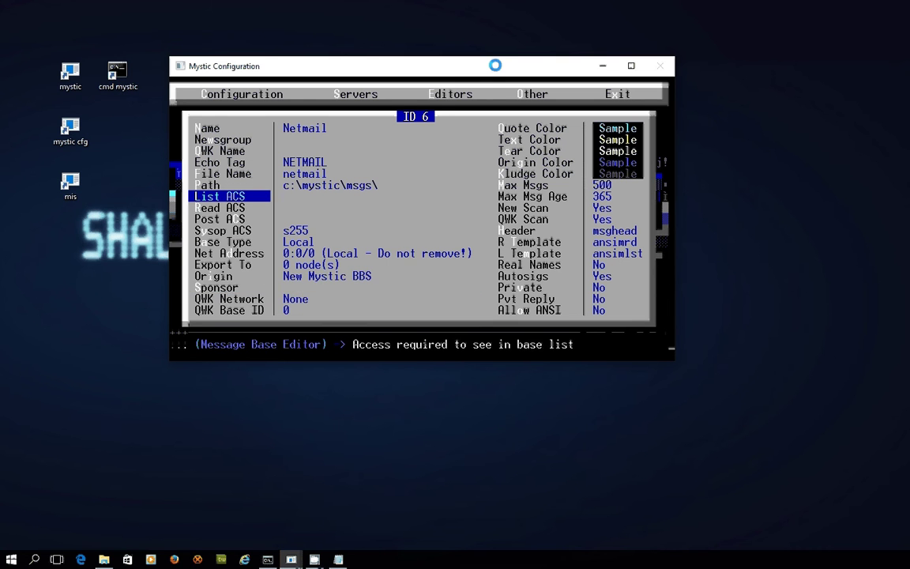
key(Return)
text(s255)
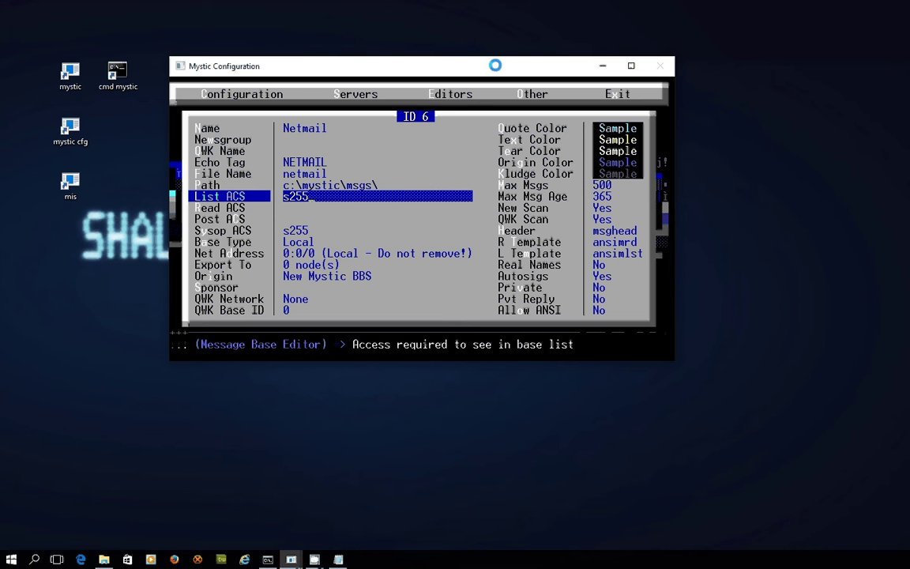
text(g1)
key(Return)
Set the Read, Post and Sysop ACS to s255g1 as well.
key(Down)
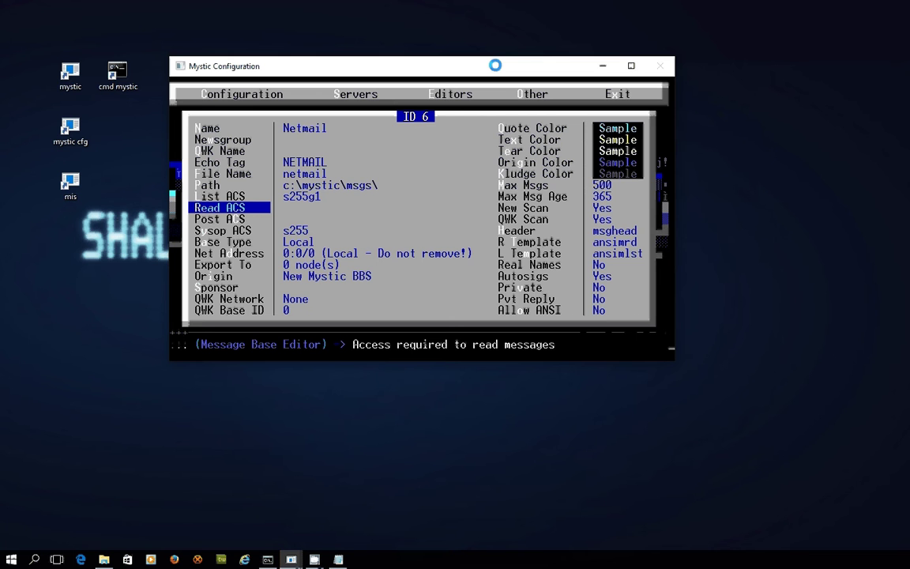
key(Return)
text(s25)
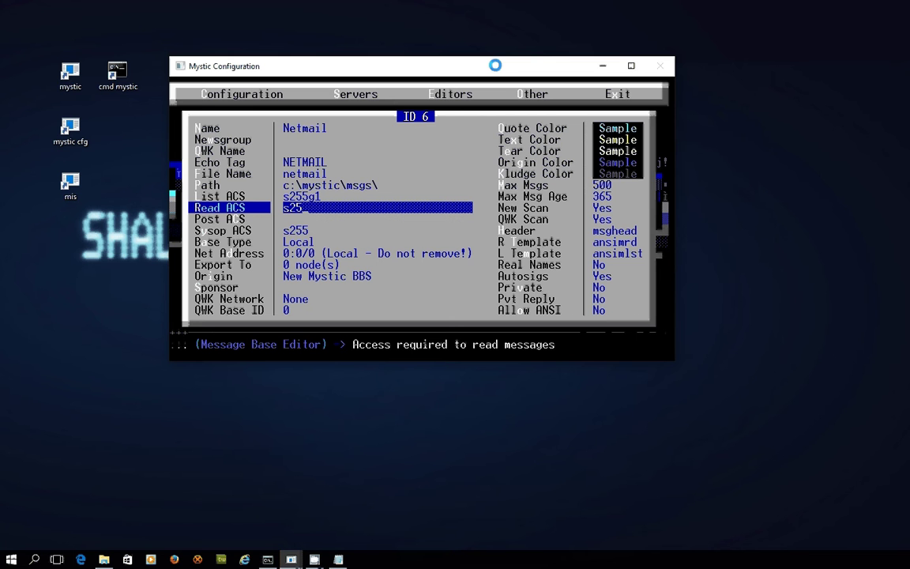
text(5g1)
key(Return)
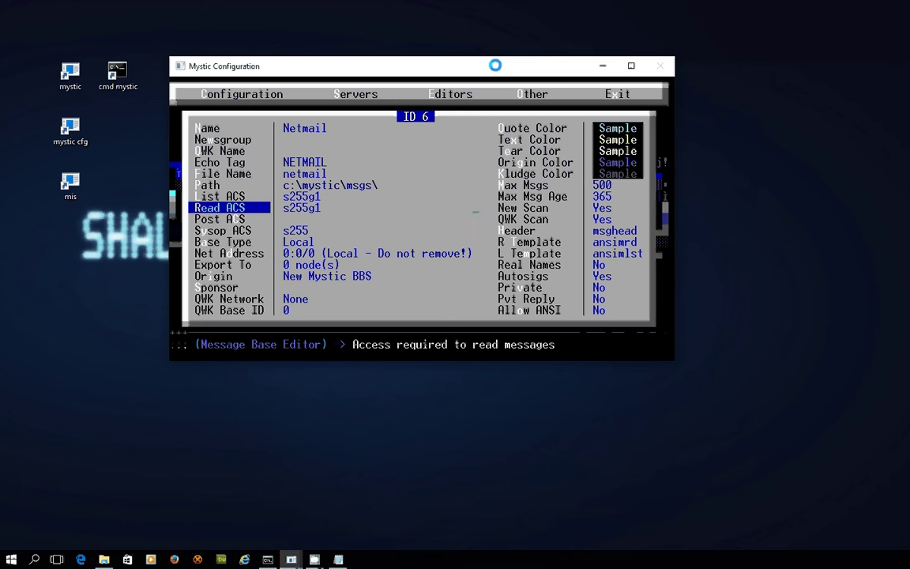
key(Down)
key(Return)
text(s255g1)
key(Return)
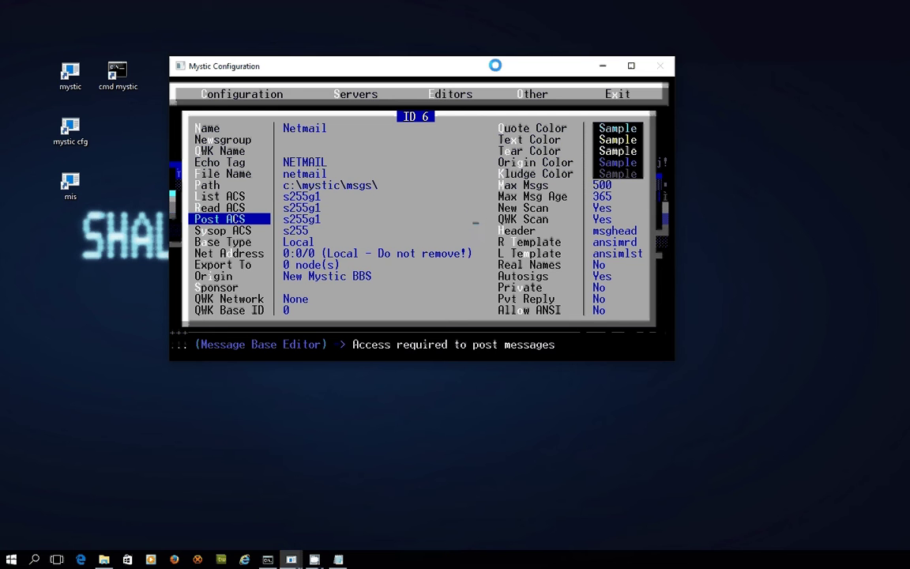
key(Down)
text(g1)
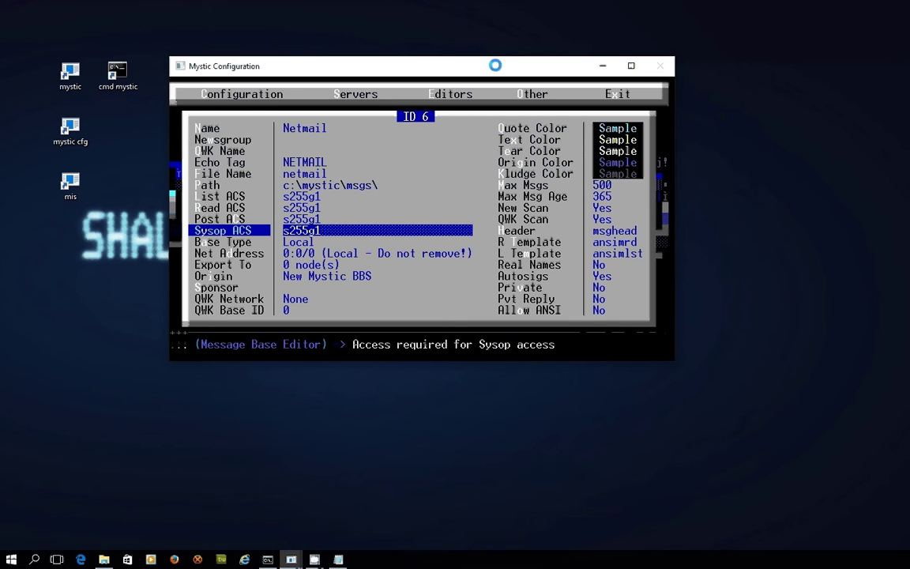
key(Return)
key(Down)
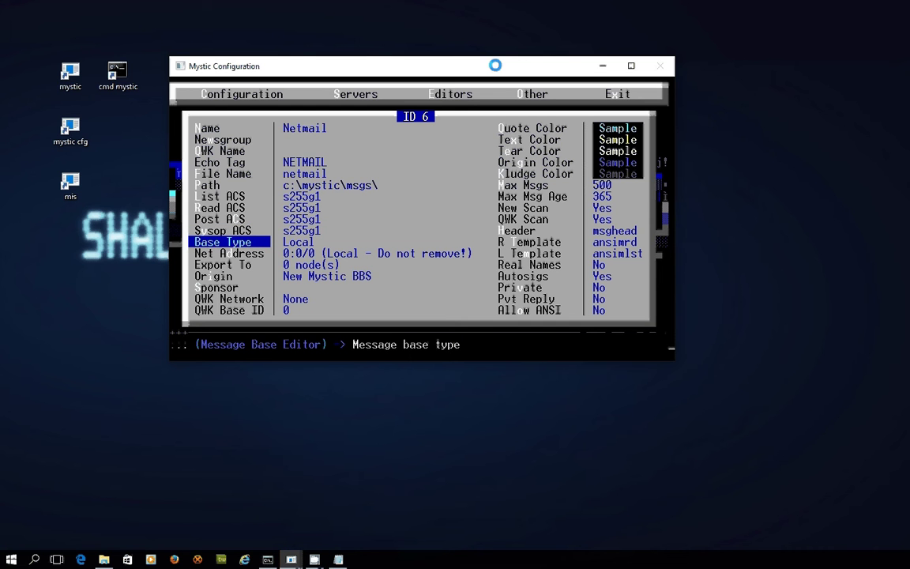
Change the base type from Local to Netmail and rename the base 'Netmail (fsxNet)'.
key(Return)
key(Return)
key(Return)
key(Down)
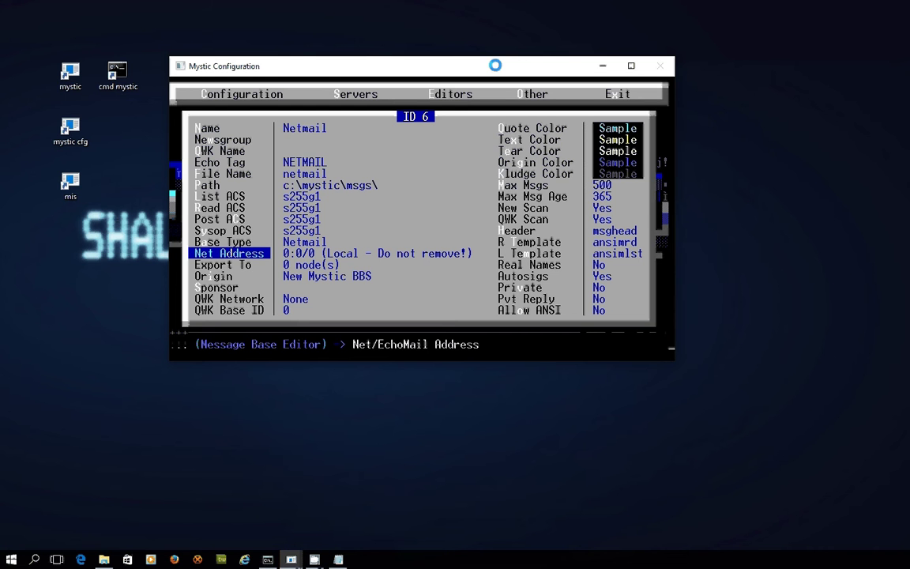
key(Up)
key(Home)
key(Return)
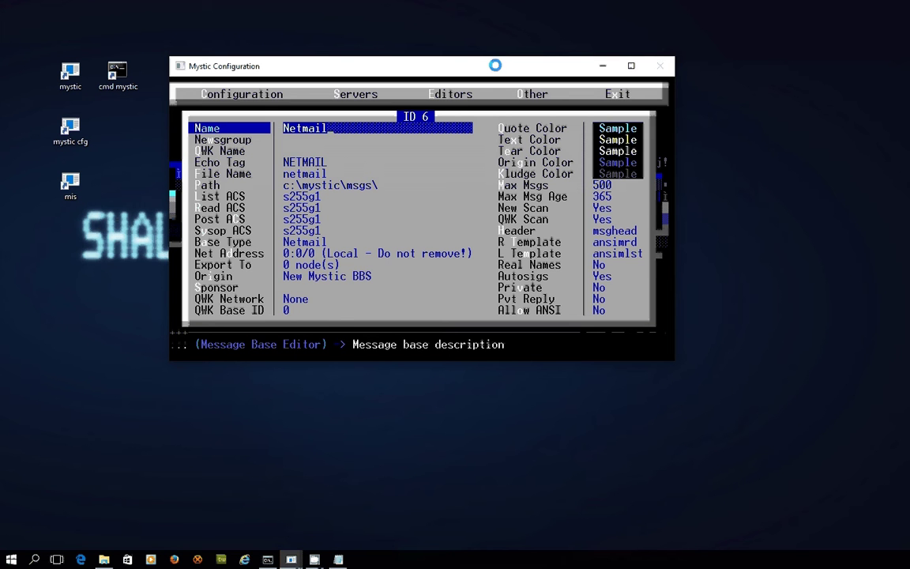
text((Fsx)
key(BackSpace)
key(BackSpace)
key(BackSpace)
text(fsxNet))
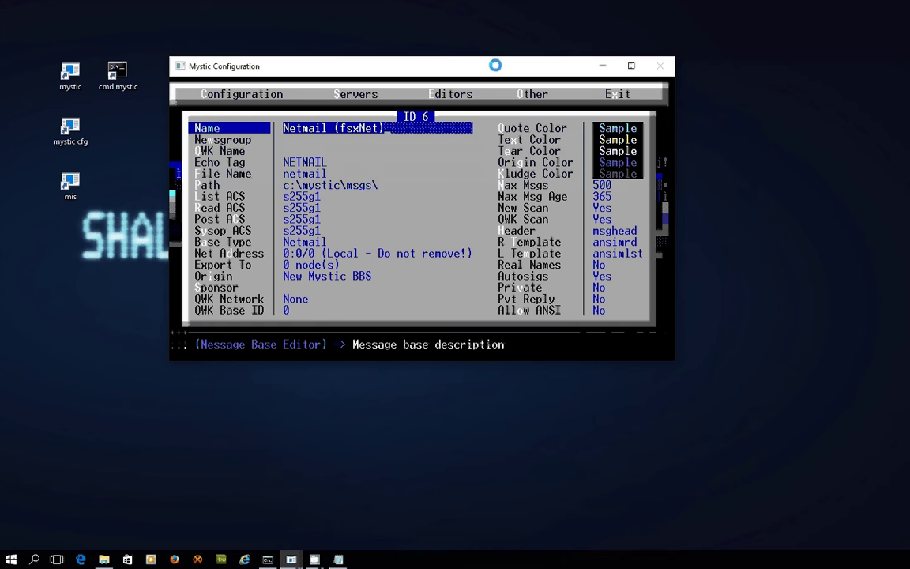
key(Return)
Assign the 21:1/999 fsxnet network address to the base.
key(Down)
key(Down)
key(Down)
key(Down)
key(Down)
key(Down)
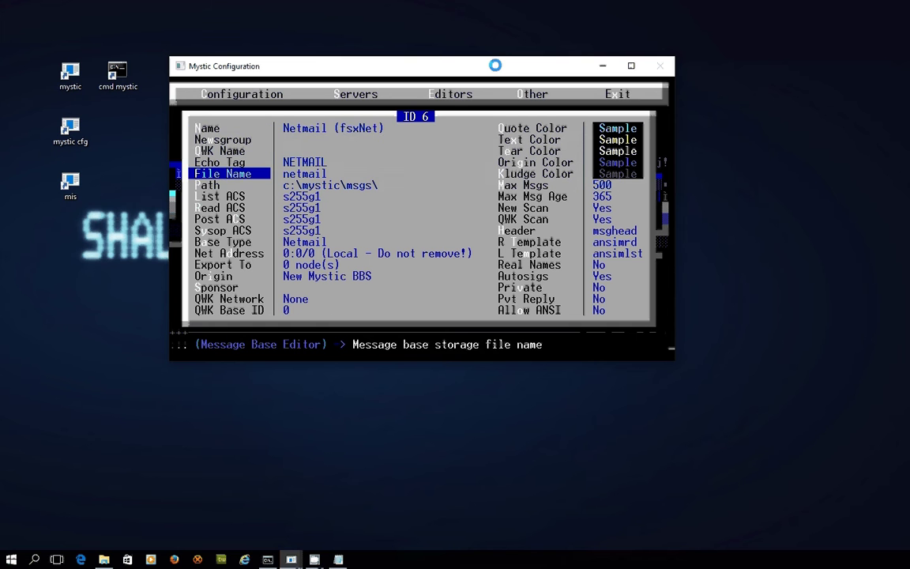
key(Down)
key(Down)
key(Down)
key(Down)
key(Down)
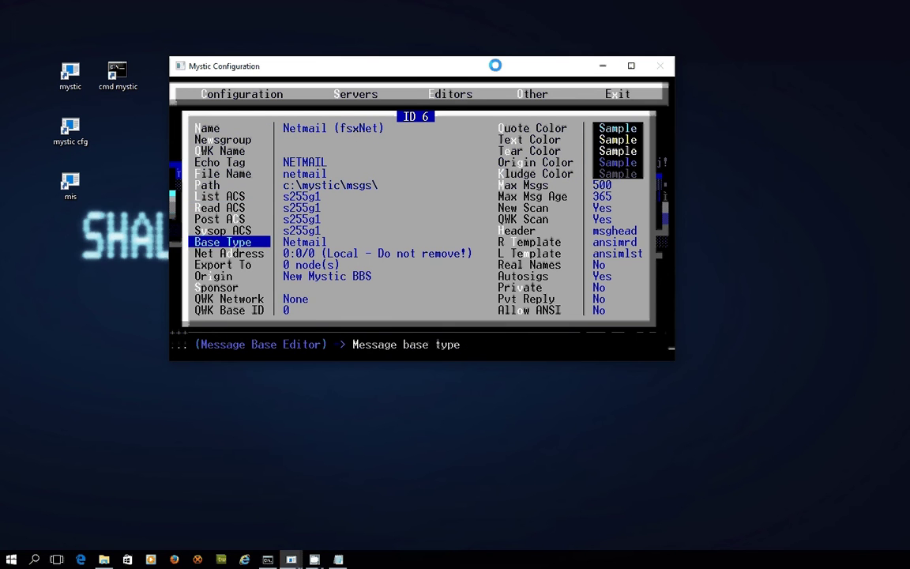
key(Return)
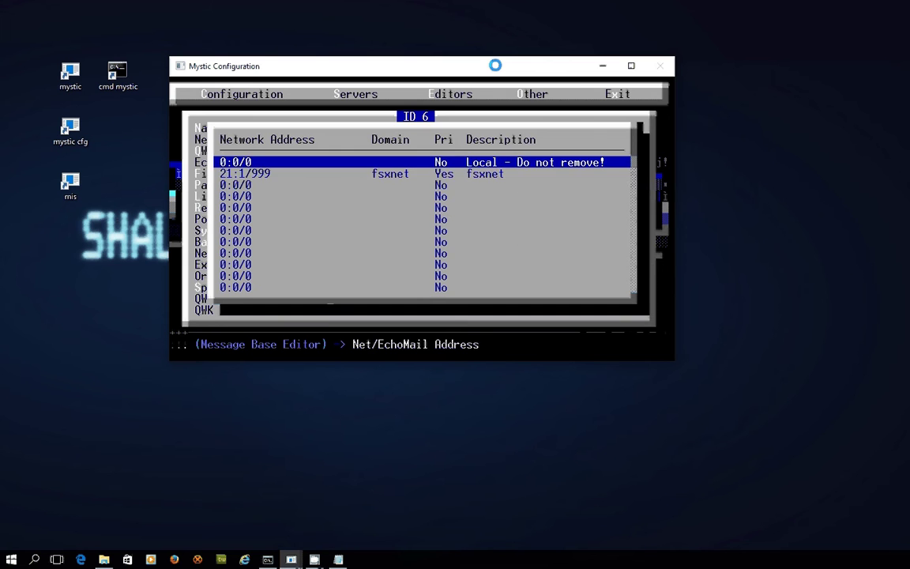
key(Down)
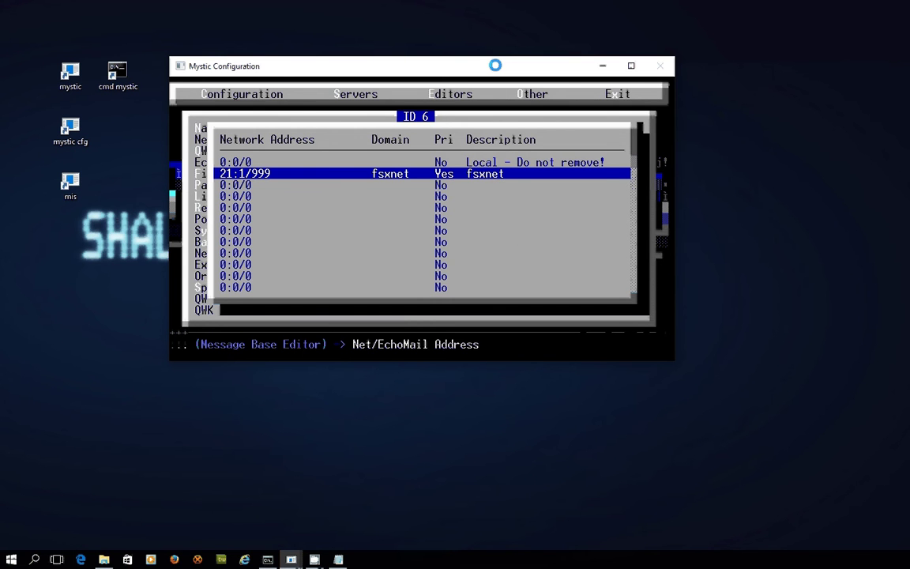
key(Return)
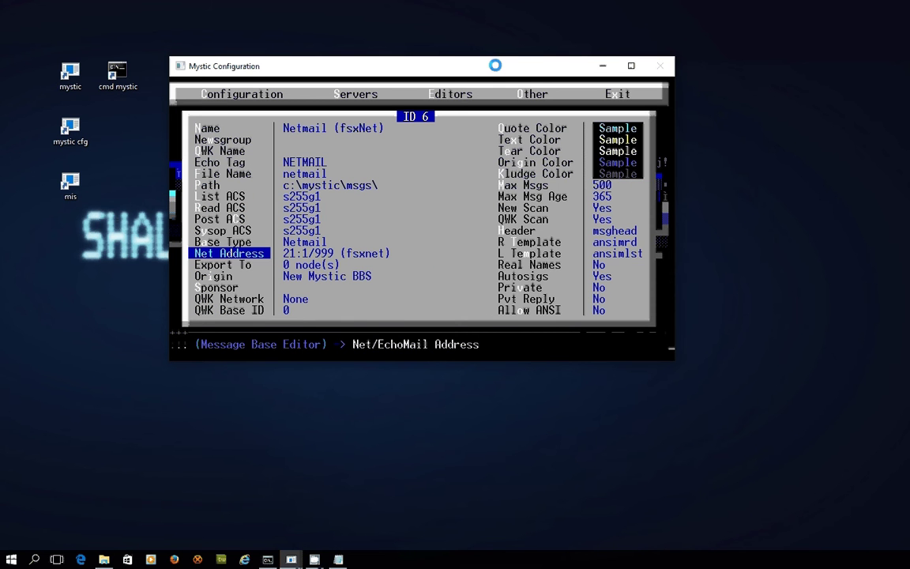
key(Down)
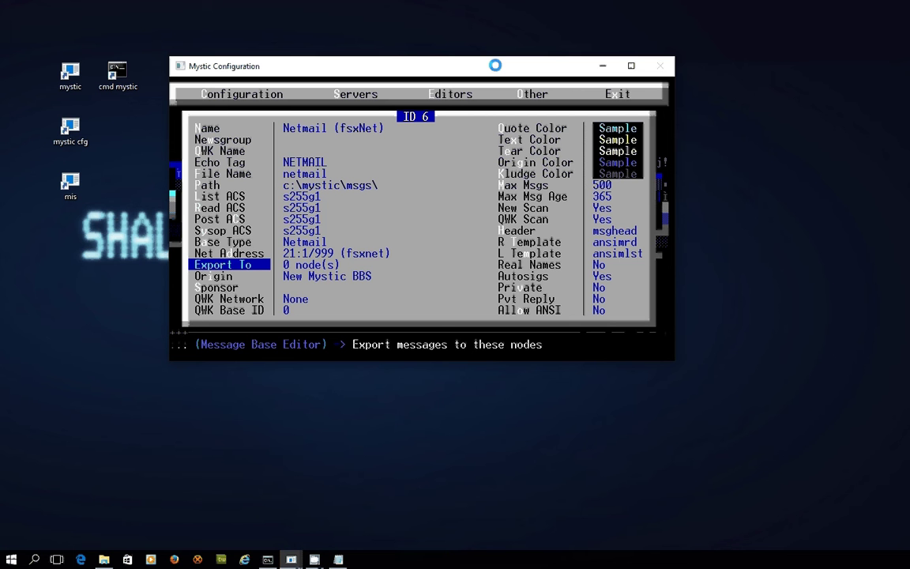
Replace the base's origin line with 'Thor BBS'.
key(Down)
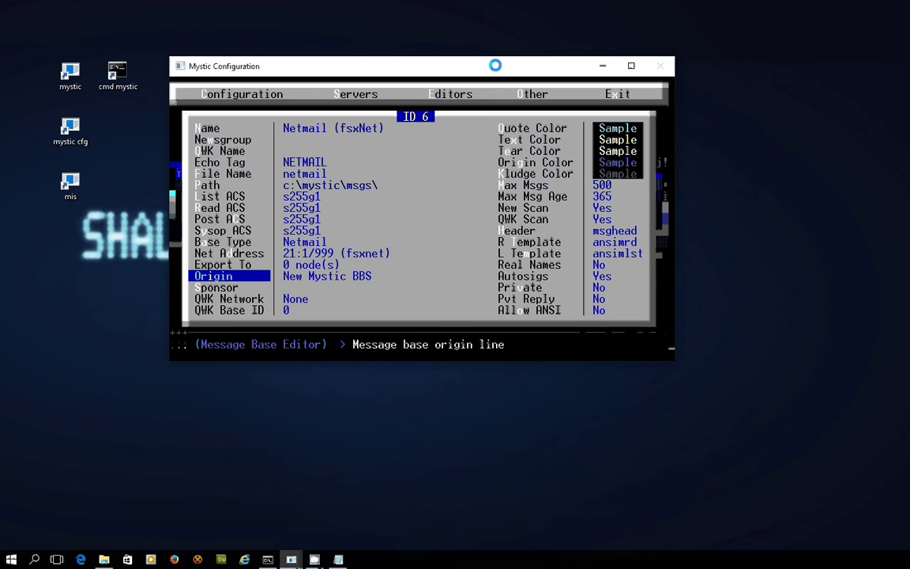
key(Return)
key(BackSpace)
text(Thor BBS)
key(Return)
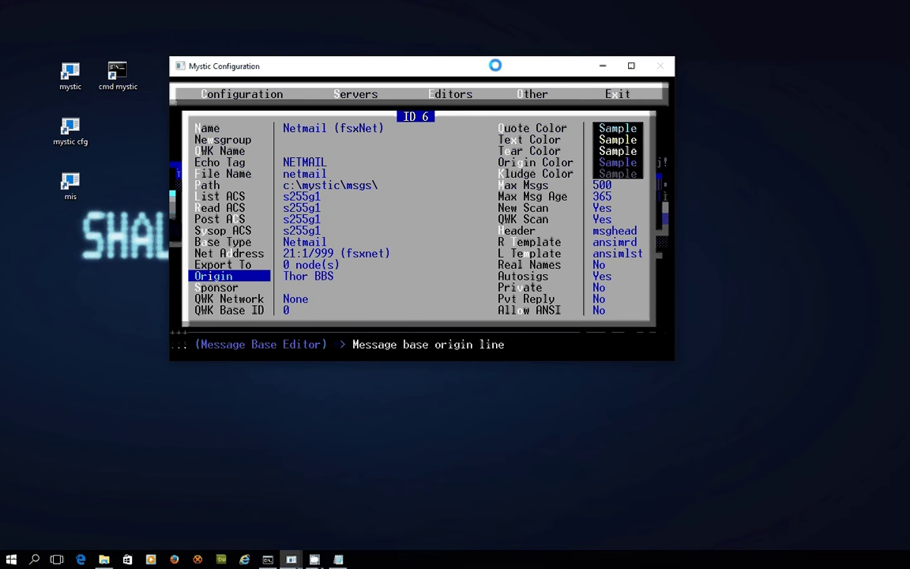
Turn Real Names on and save the base back to the base list.
key(Right)
key(Up)
key(Up)
key(Up)
key(Up)
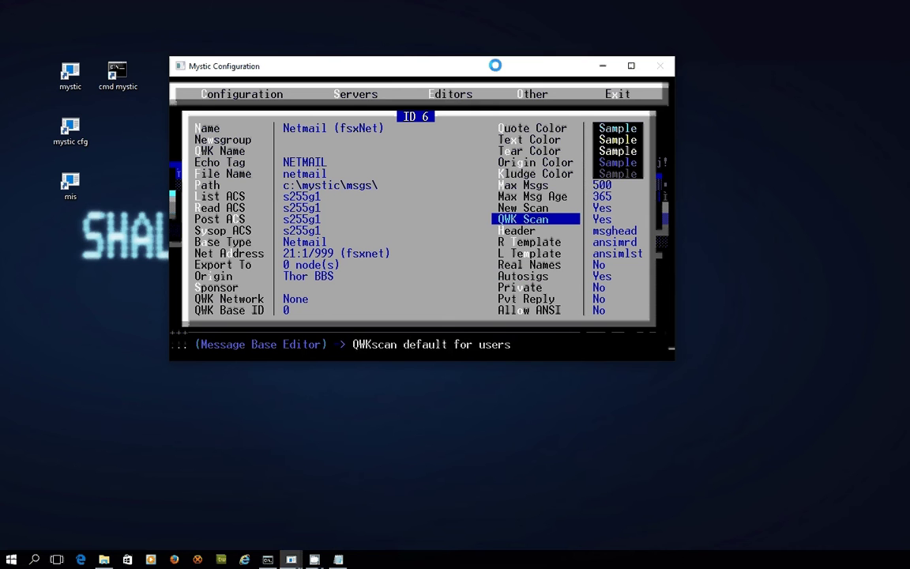
key(Up)
key(Up)
key(Up)
key(Down)
key(Down)
key(Down)
key(Down)
key(Down)
key(Down)
key(Down)
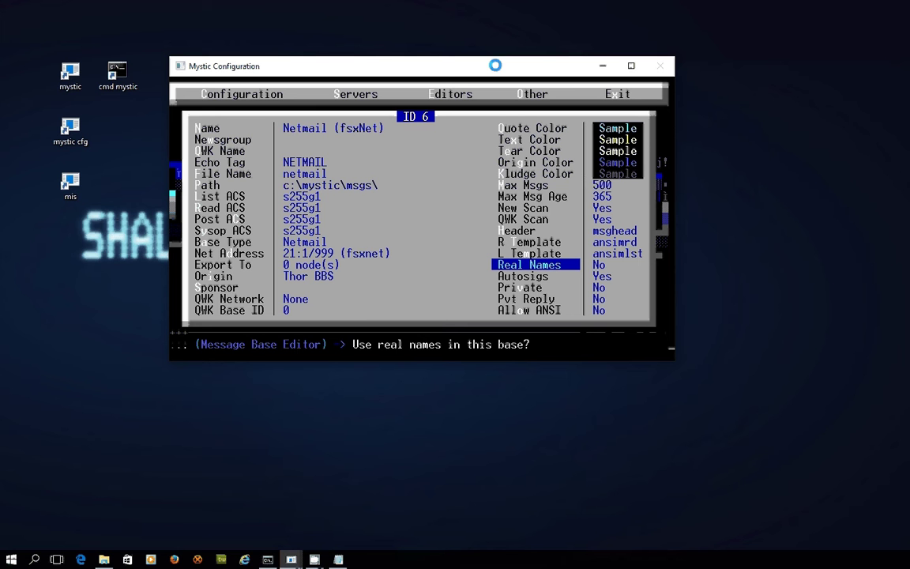
key(Return)
key(Down)
key(Down)
key(Down)
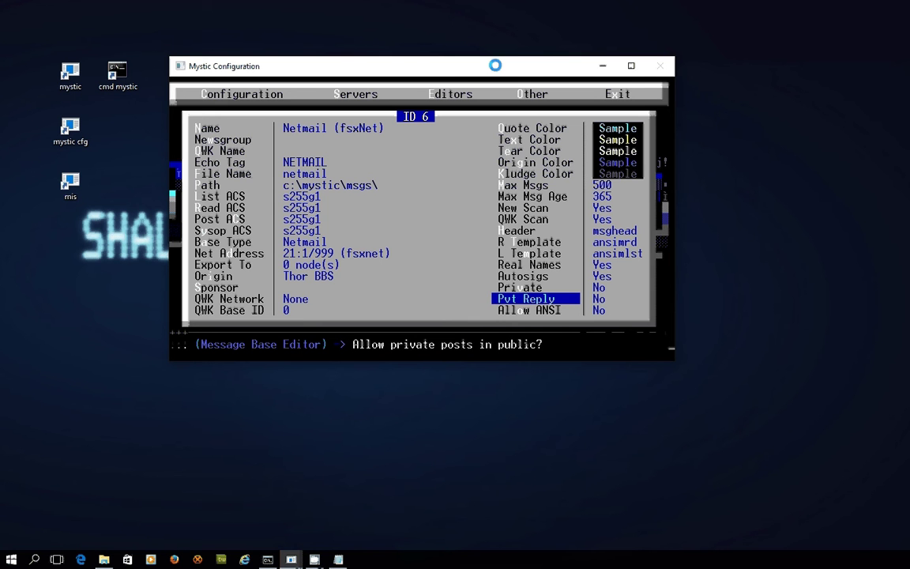
key(Escape)
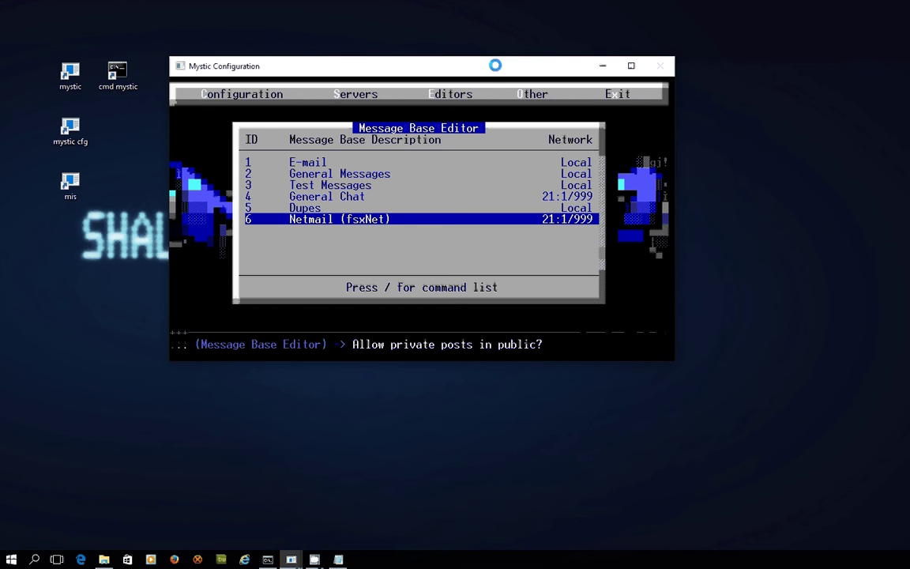
key(Escape)
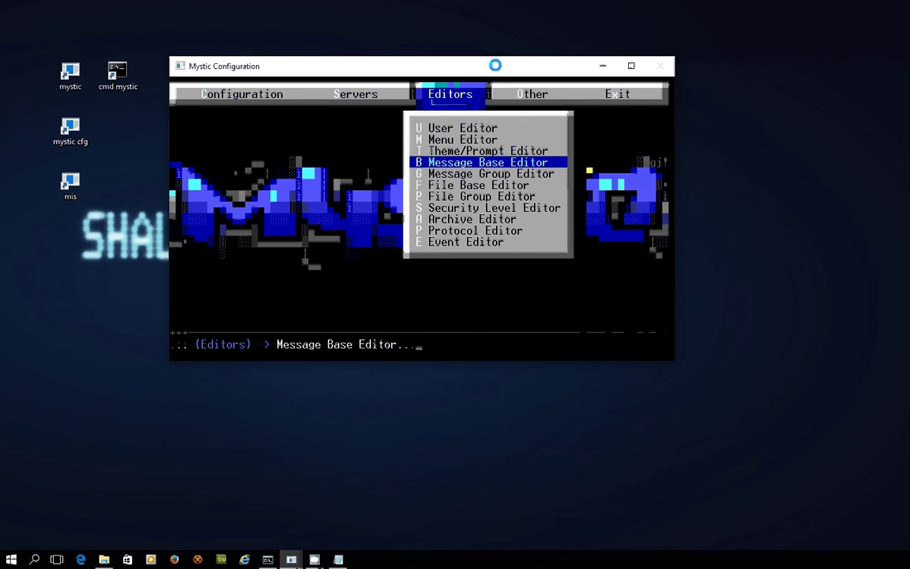
key(Escape)
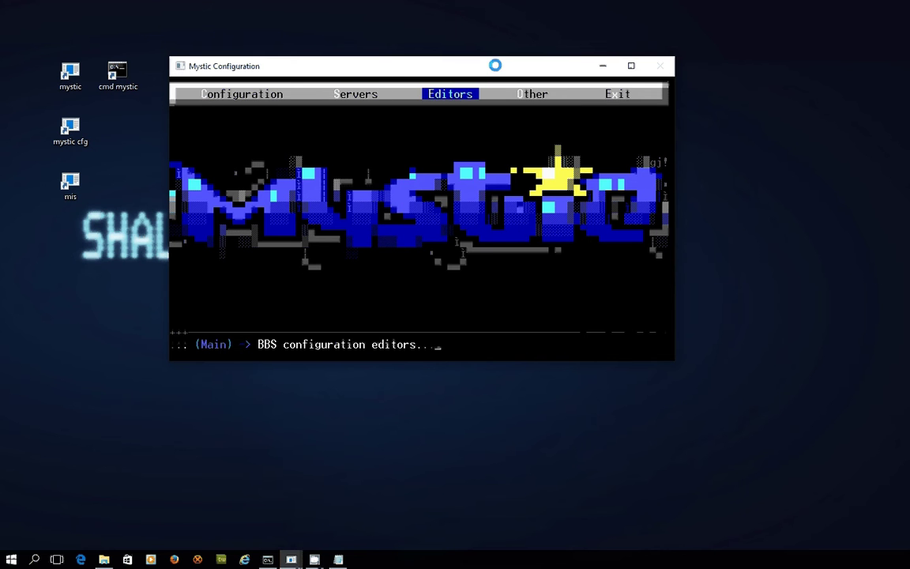
key(Left)
key(Left)
key(Return)
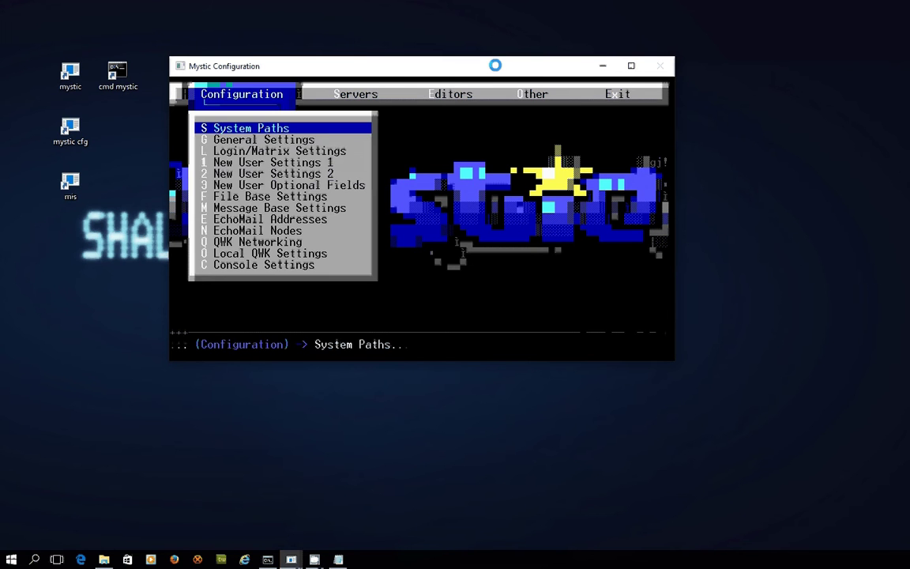
key(Down)
key(Down)
key(Down)
key(Down)
key(Down)
key(Down)
key(Down)
key(Down)
key(Down)
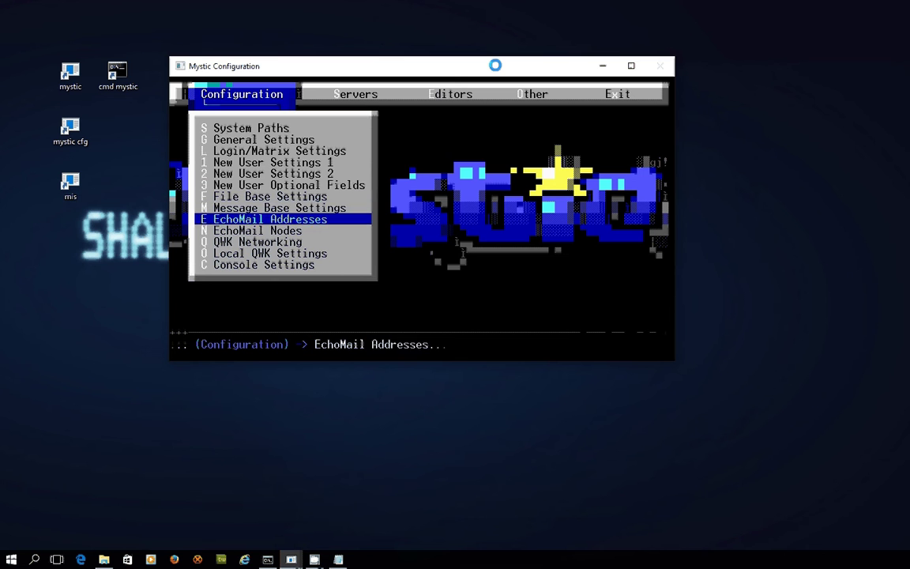
key(Return)
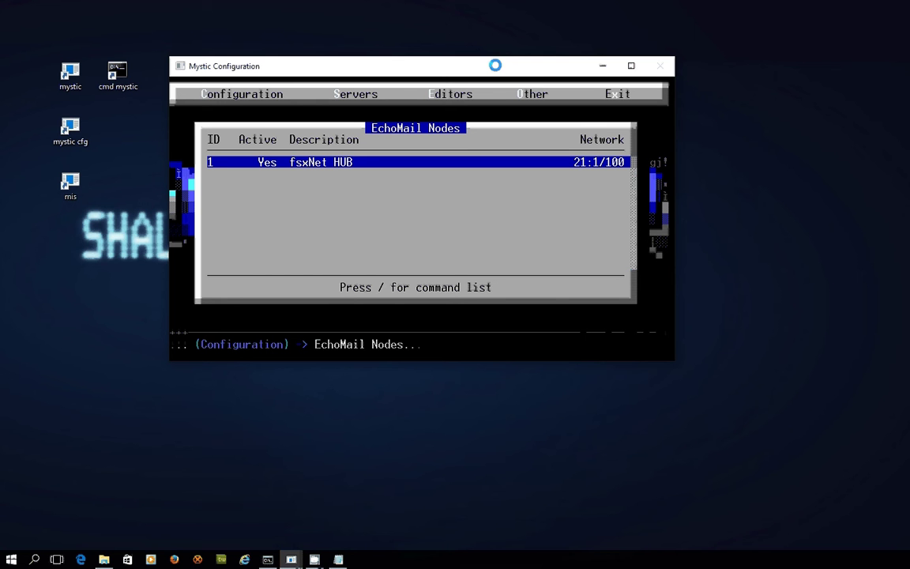
key(Return)
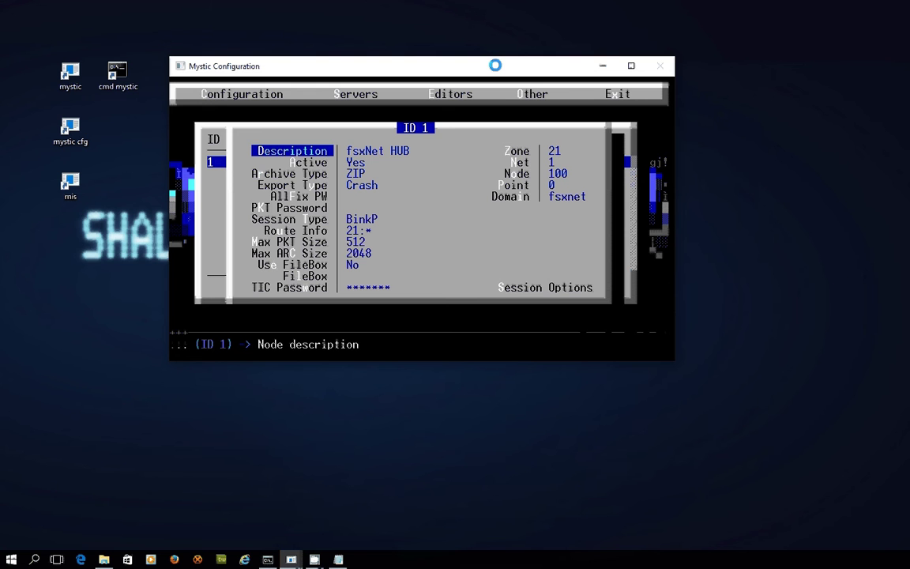
key(Down)
key(Down)
key(Down)
key(Down)
key(Down)
key(Down)
key(Down)
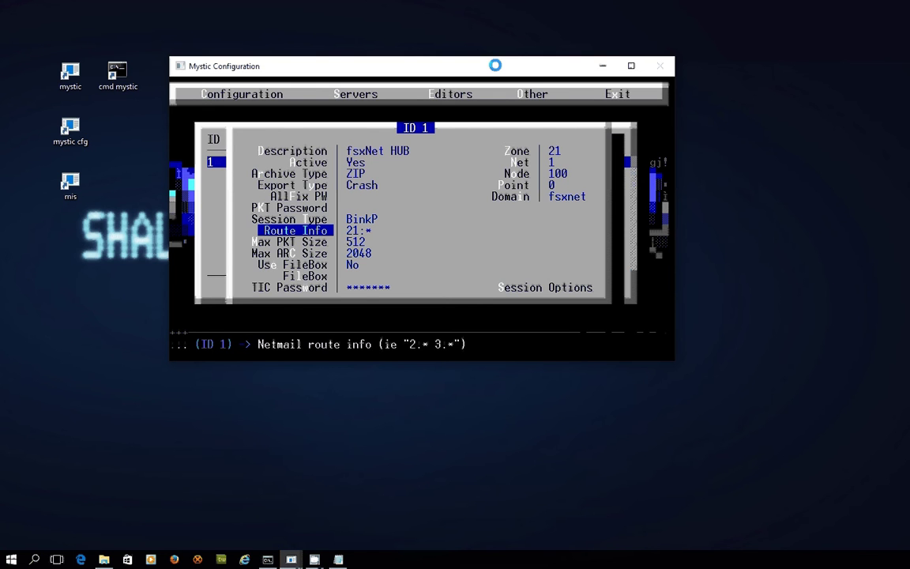
key(Return)
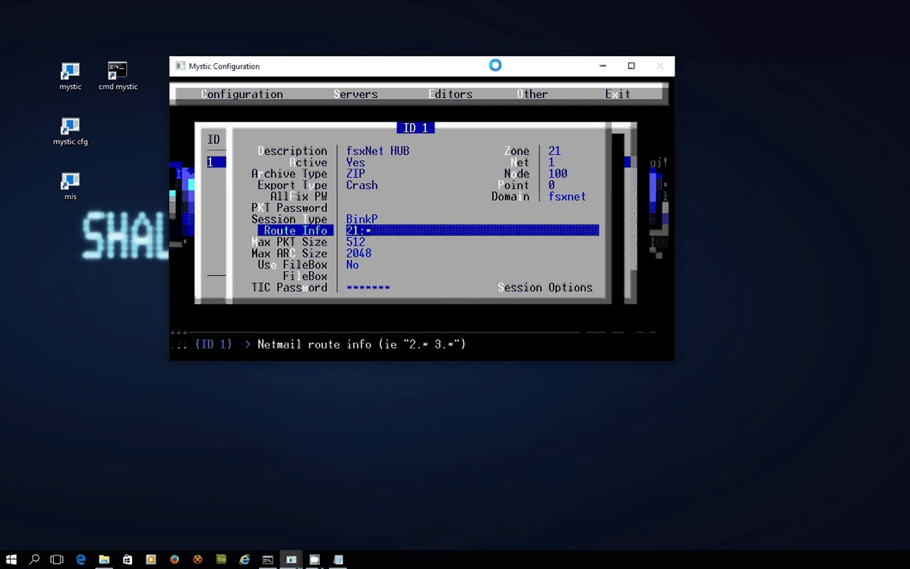
key(Return)
key(Return)
key(Return)
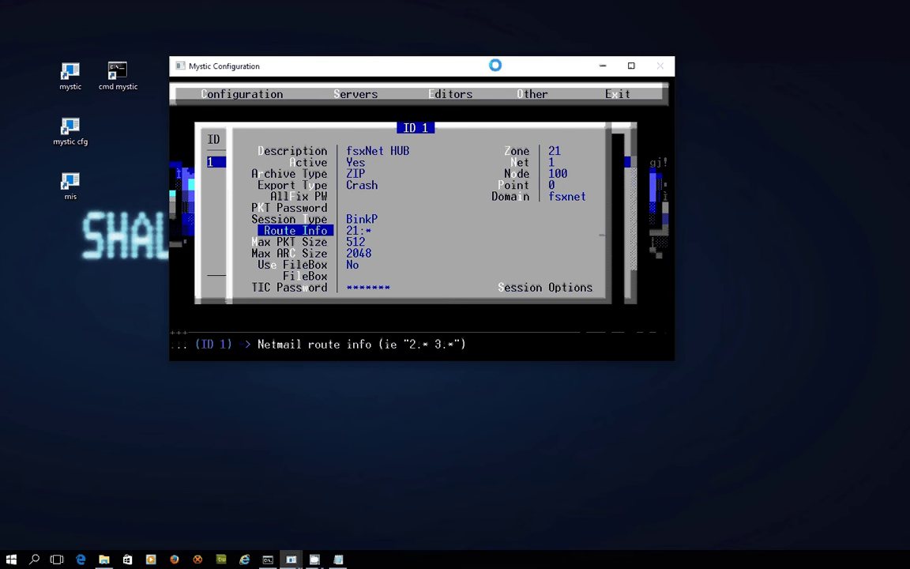
key(Escape)
Close mystic cfg and start a Mystic BBS local node session.
key(Escape)
key(Escape)
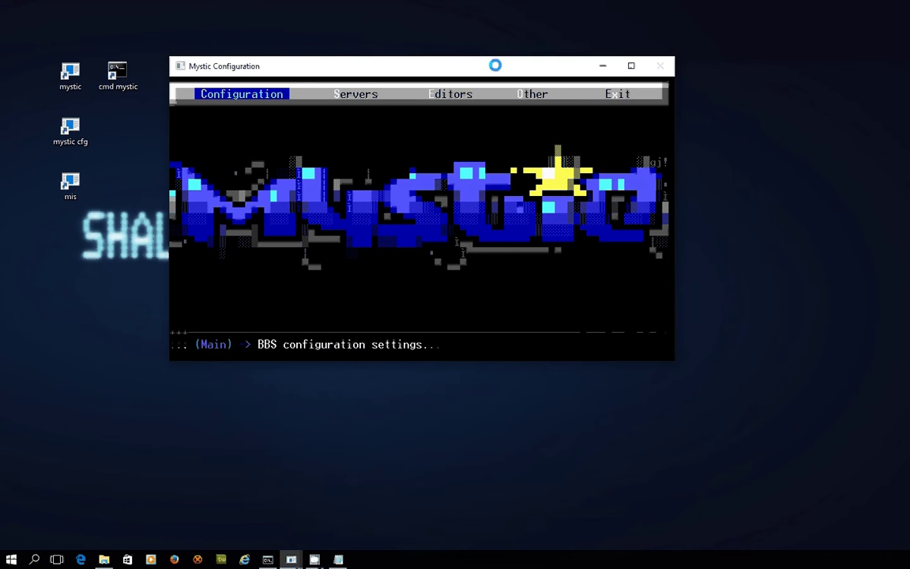
key(Escape)
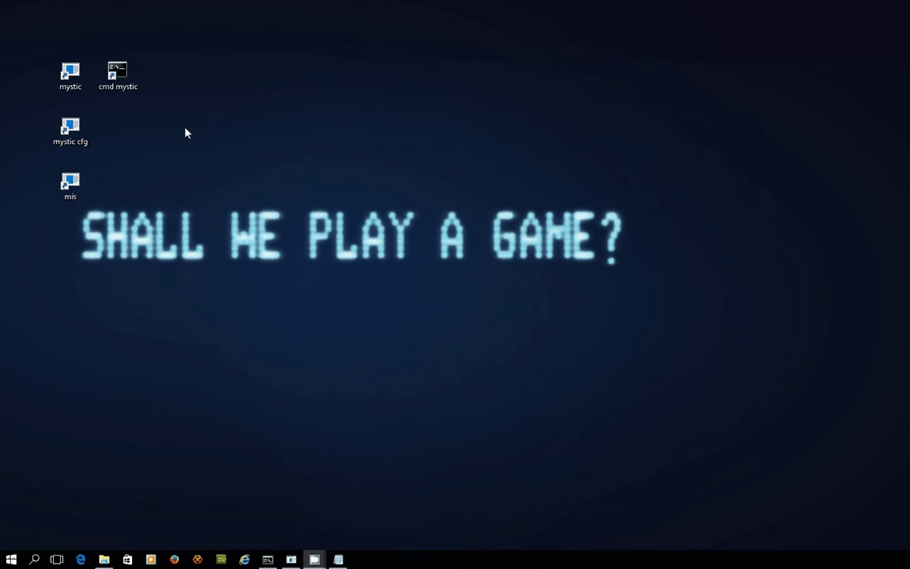
double_click(71, 73)
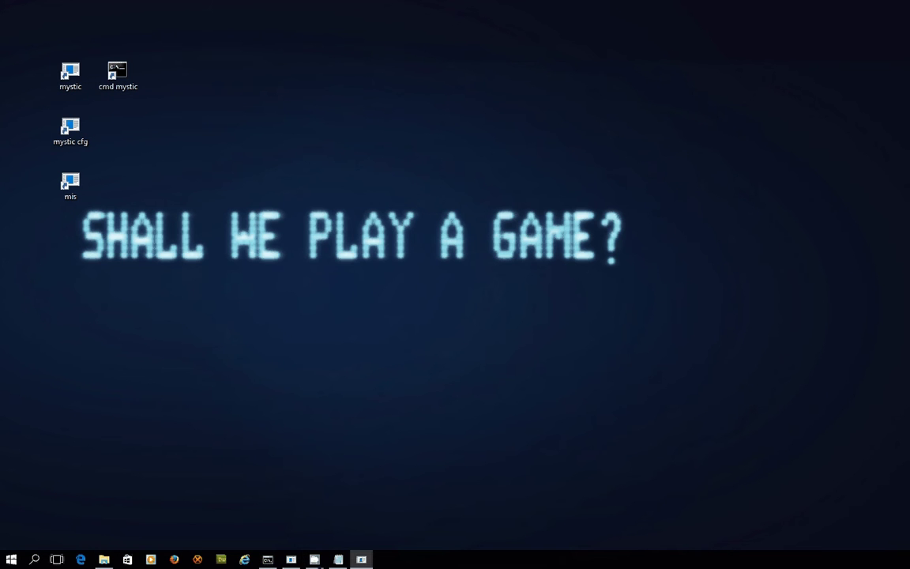
drag(534, 87, 508, 76)
Log in with the sysop's user name and password, skip invisible login, and enter the message menu.
text(re)
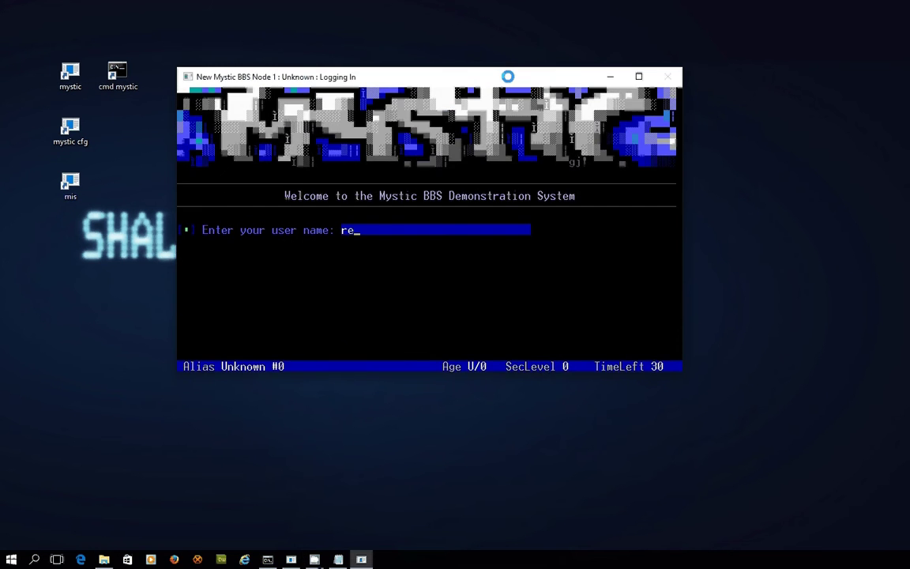
text(d72)
key(Return)
text(****)
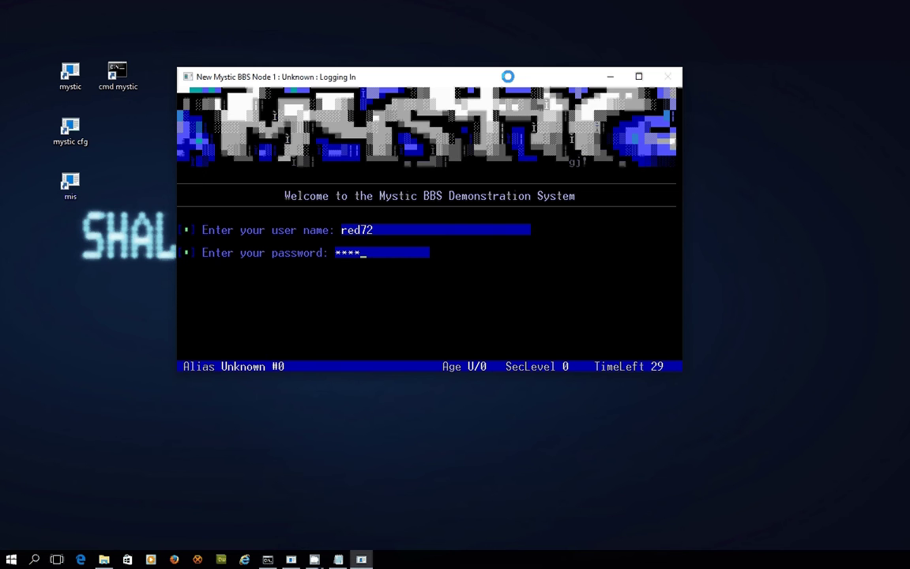
key(Return)
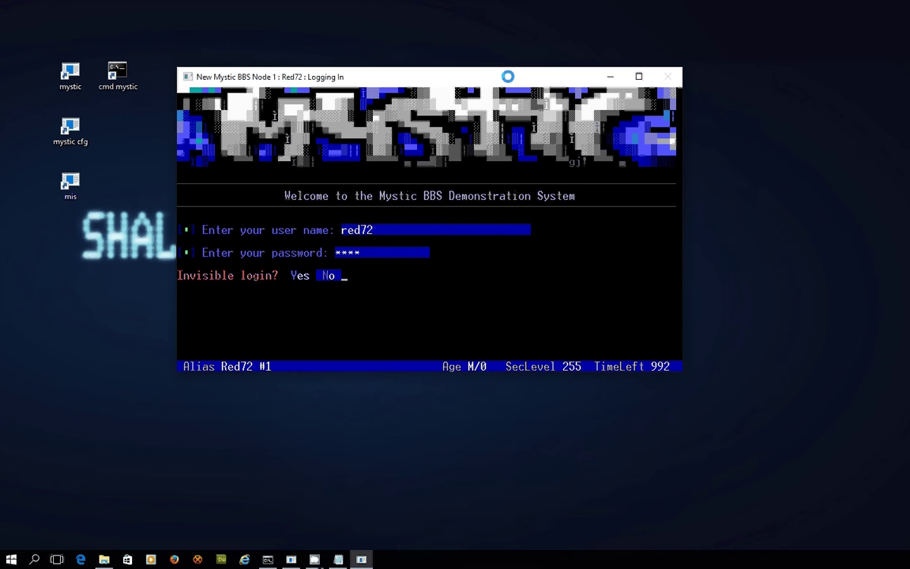
key(Return)
key(m)
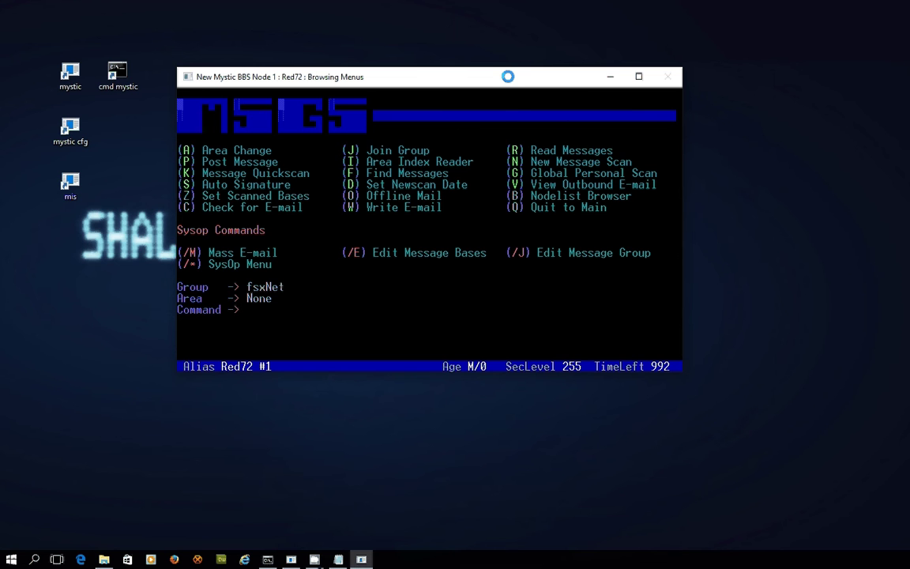
Switch the current message area to base 2, Netmail (fsxNet).
key(a)
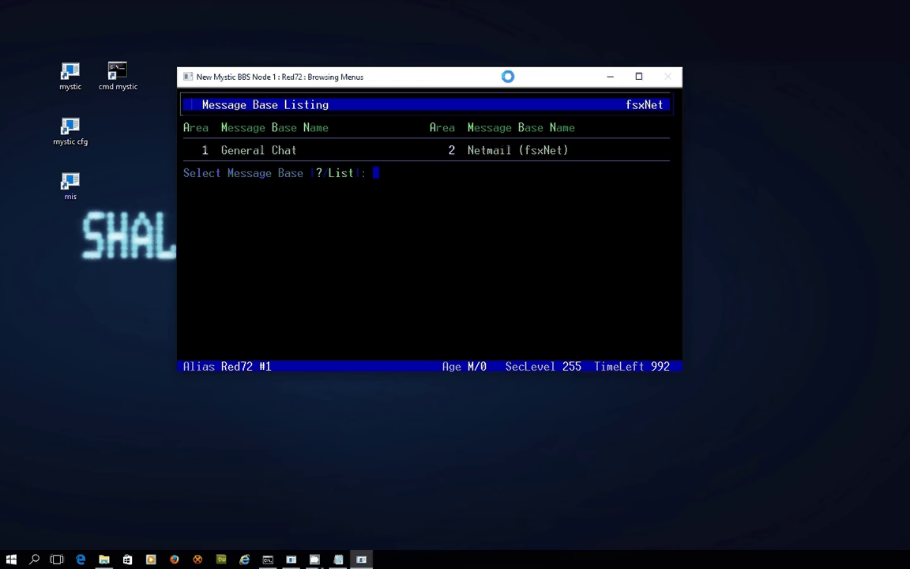
text(2)
key(Return)
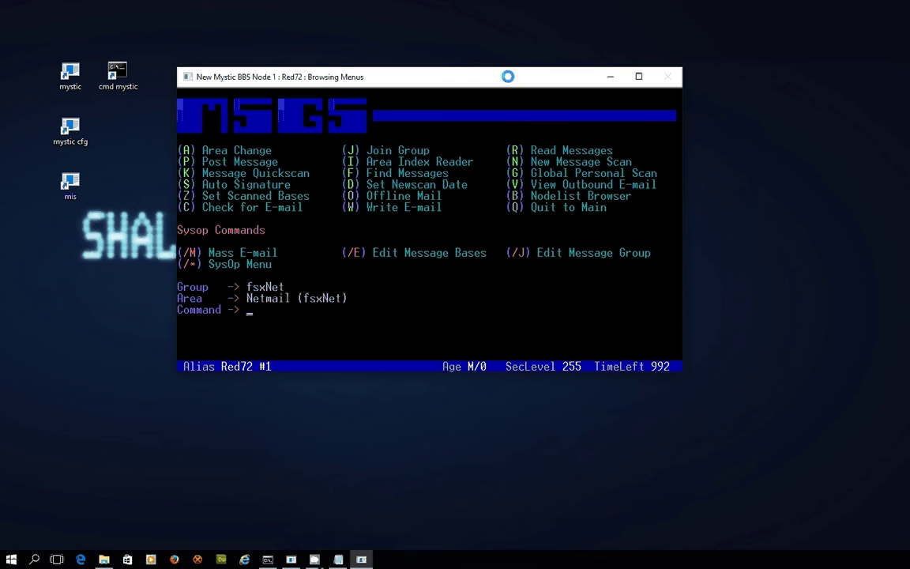
Address the netmail to the hub sysop's name at 21:1/101 with a greeting subject.
text(p)
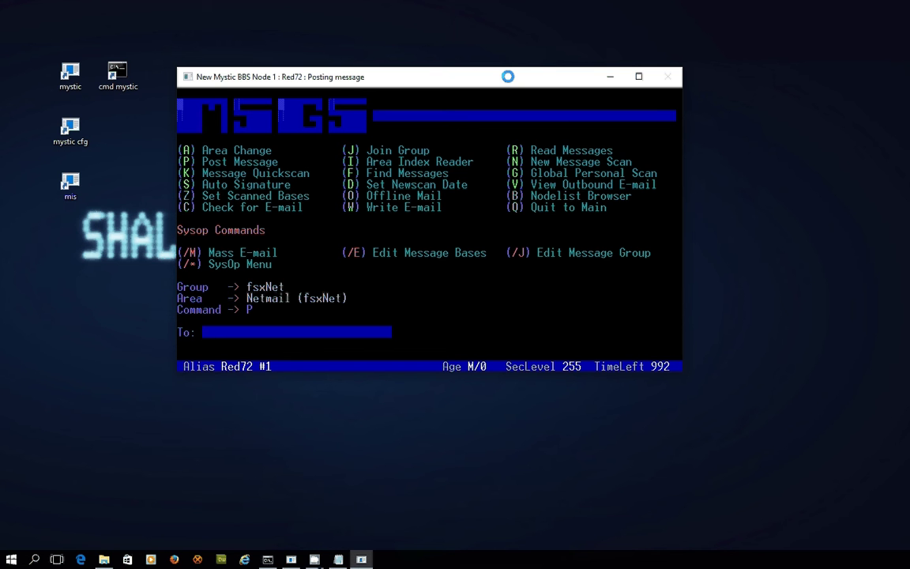
text(Paul Hayton)
key(Return)
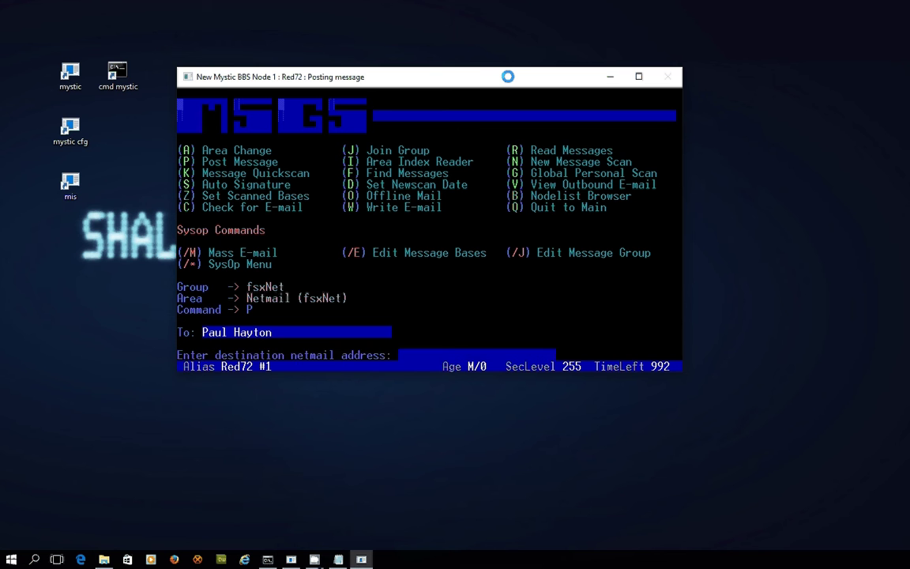
text(21:1/101)
key(Return)
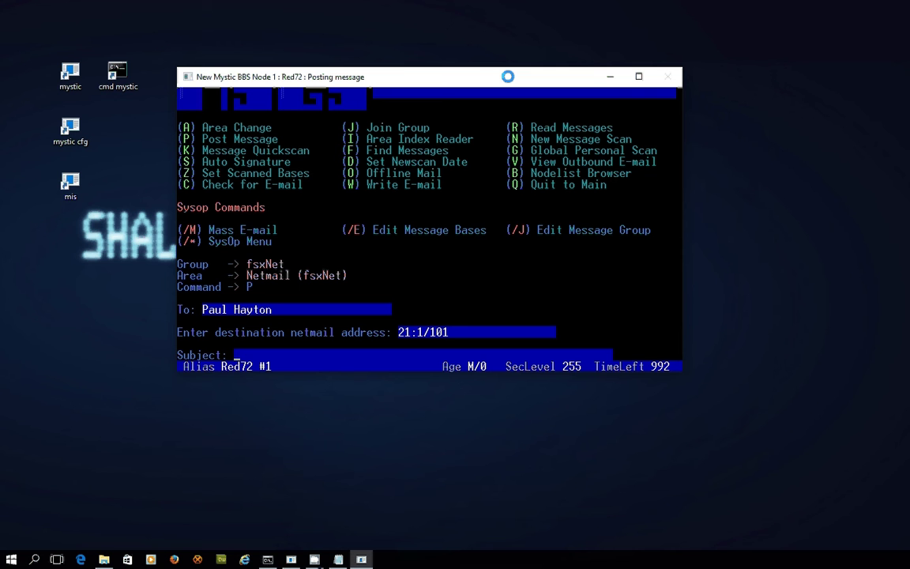
text(Hello Paul)
key(Return)
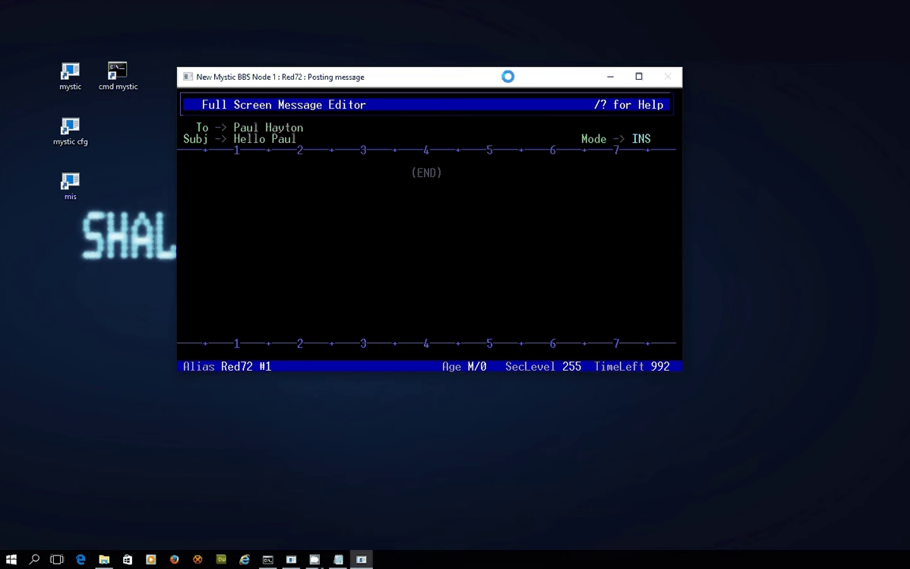
Write a brief three-line greeting with a sign-off as the body and save the netmail.
text(Hello Paul.)
key(Return)
text(How's it going this is my)
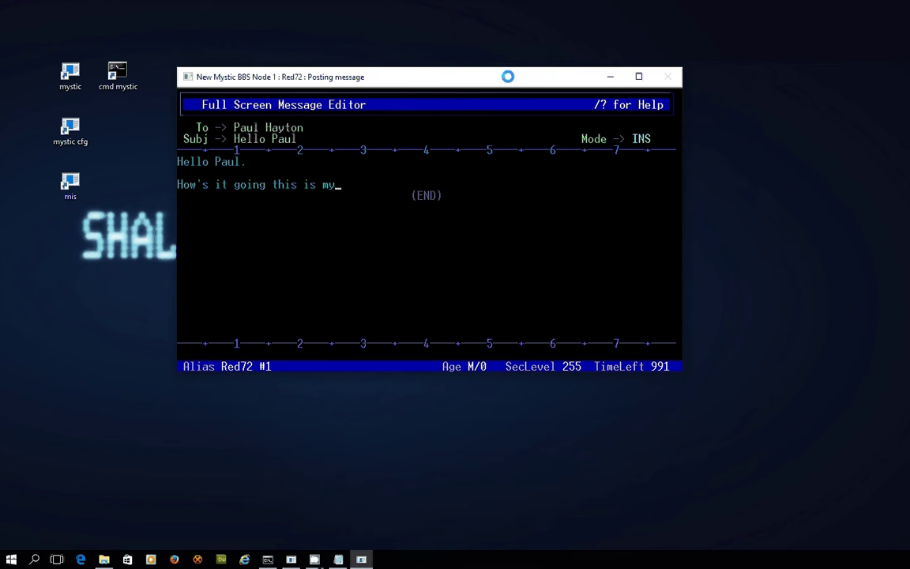
text(netmail to you :))
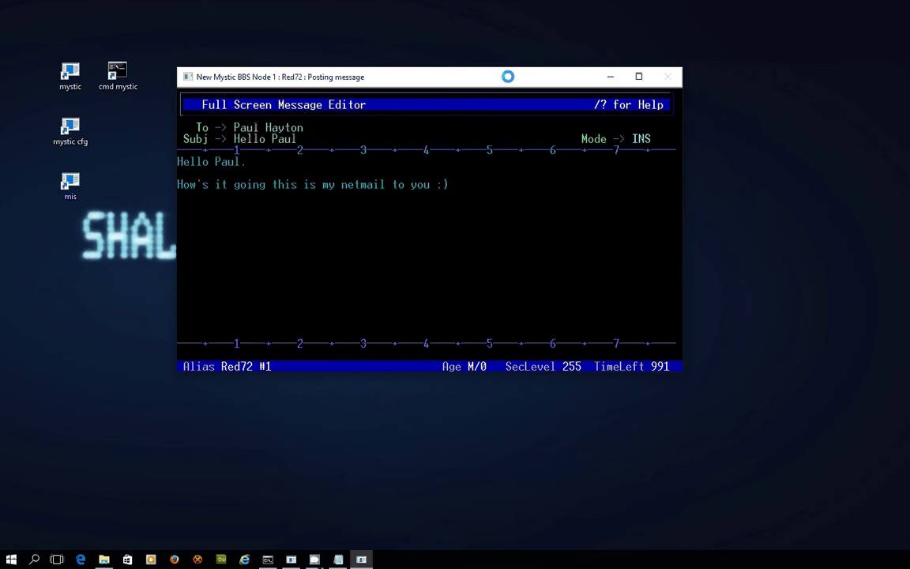
key(Return)
key(Return)
text(Best, Paul)
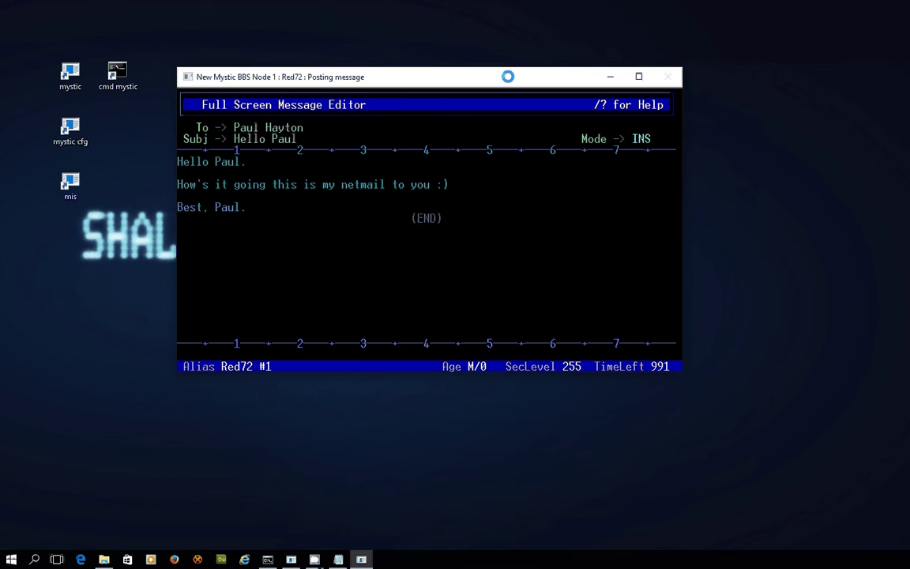
text(.)
key(Return)
key(Escape)
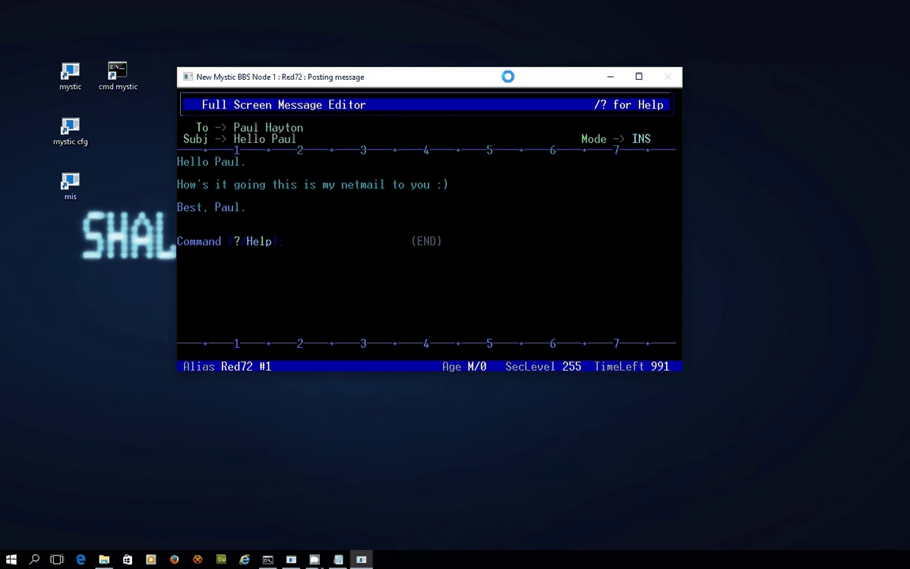
key(question)
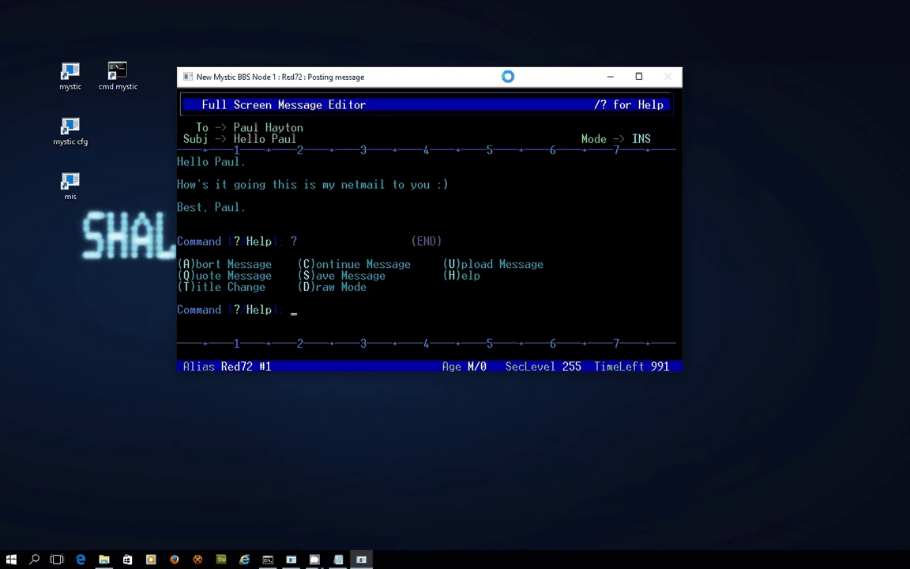
key(s)
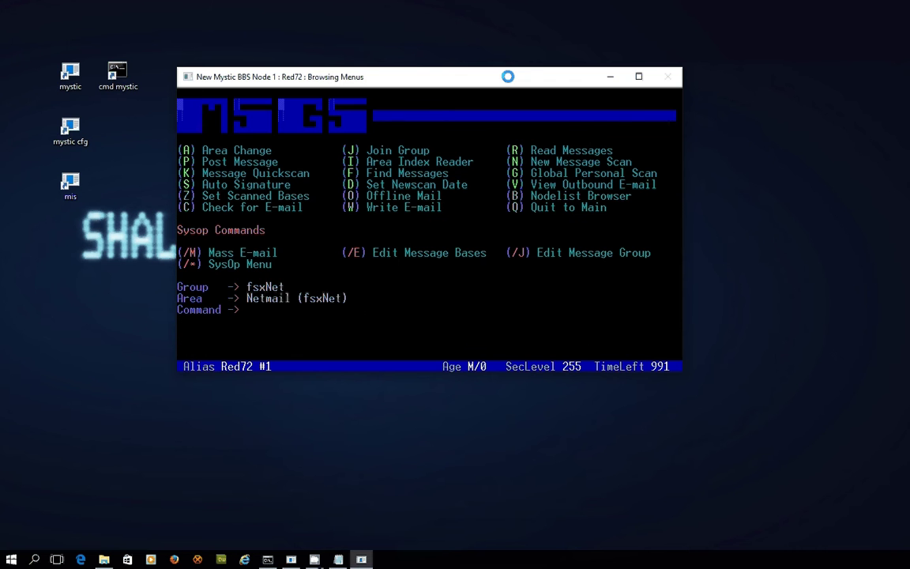
click(104, 560)
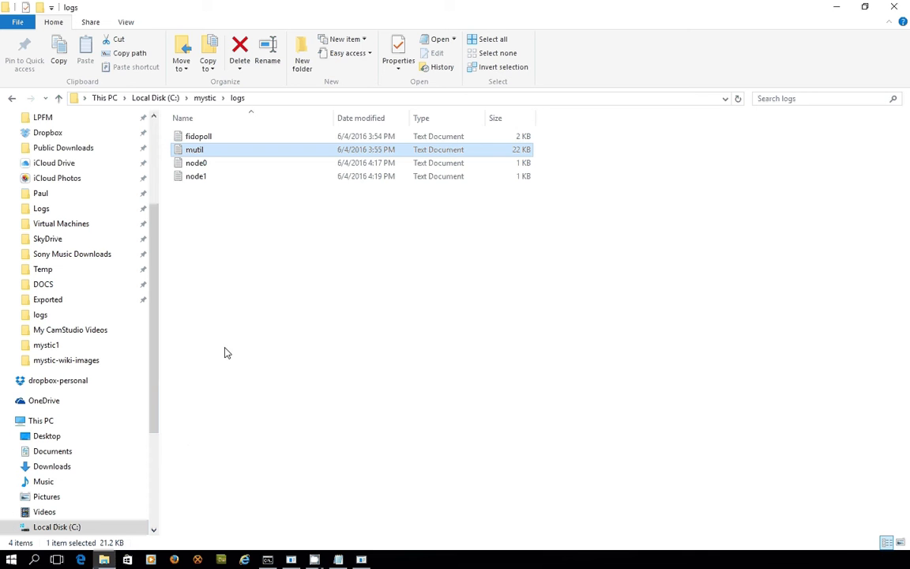
click(210, 98)
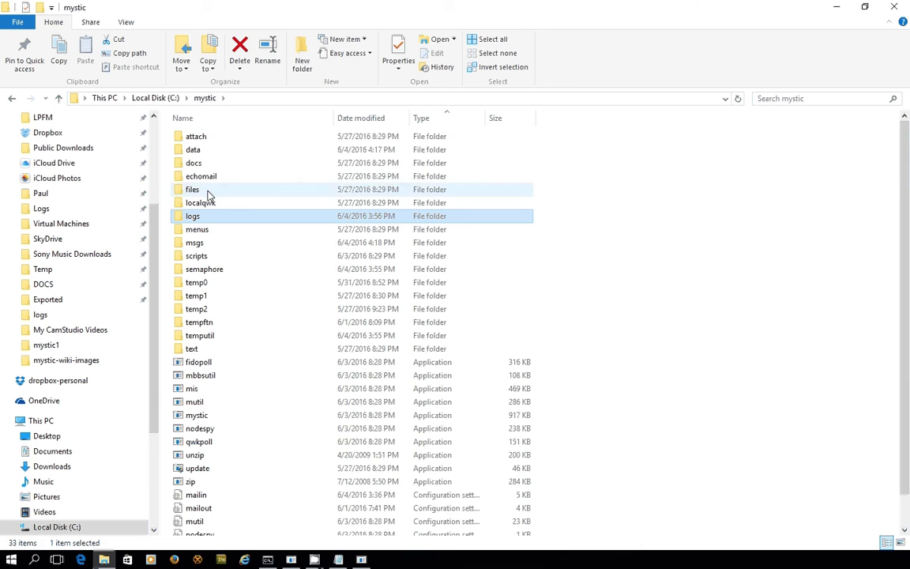
double_click(204, 270)
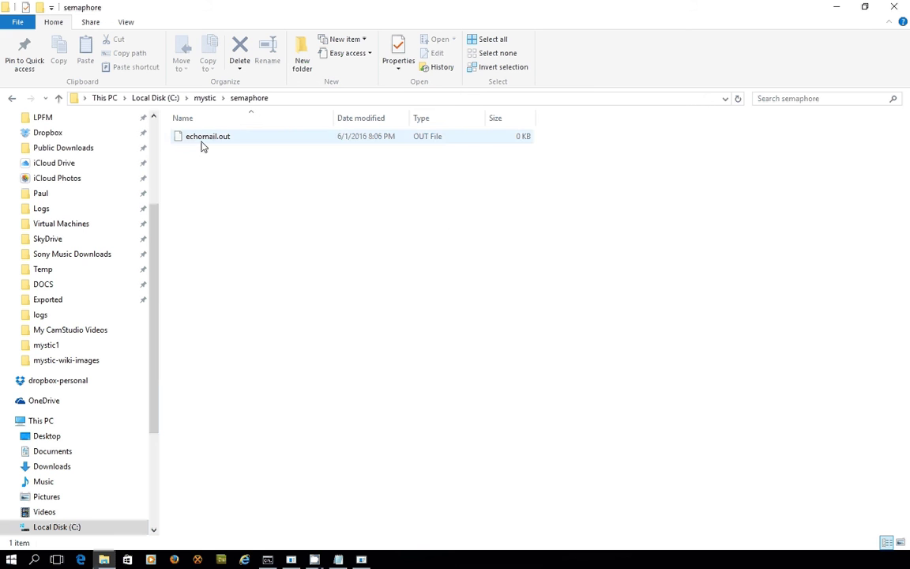
click(839, 8)
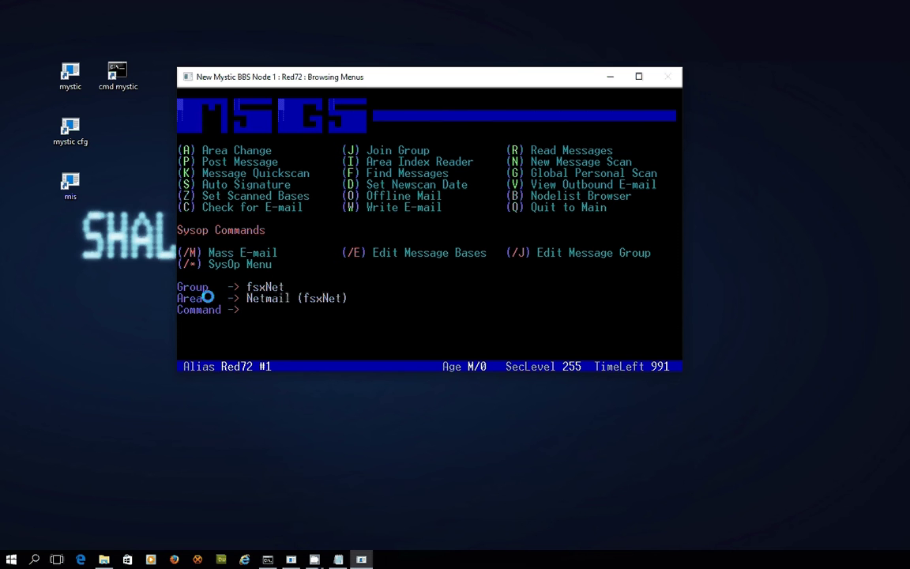
Launch mystic cfg and set Message Base Settings' Create Semaphore to MsgPost.
click(74, 142)
double_click(74, 142)
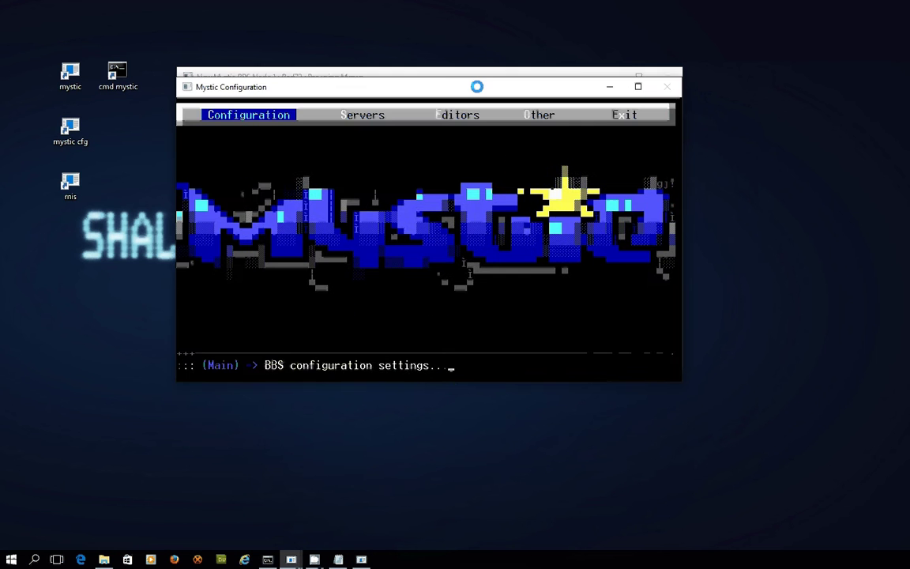
key(Return)
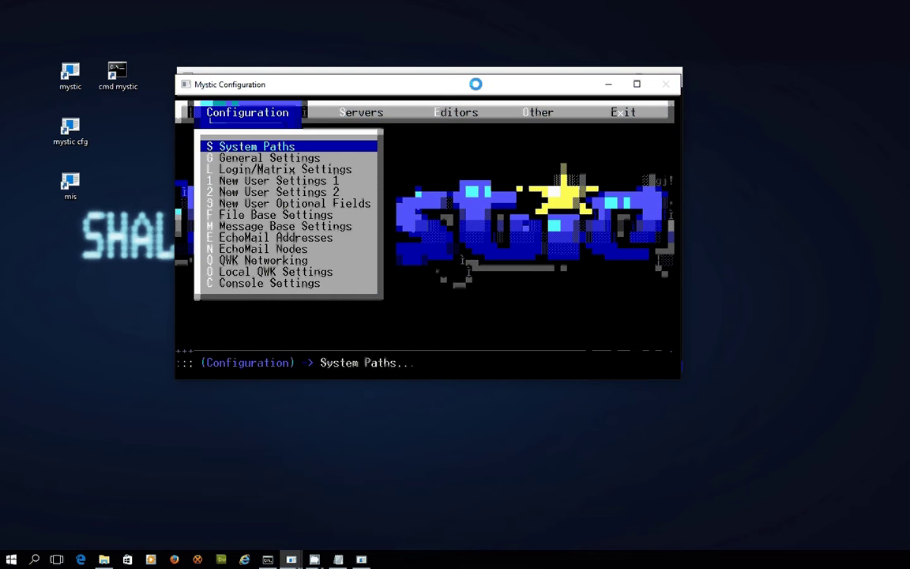
key(Down)
key(Down)
key(Down)
key(Down)
key(Down)
key(Down)
key(Down)
key(Return)
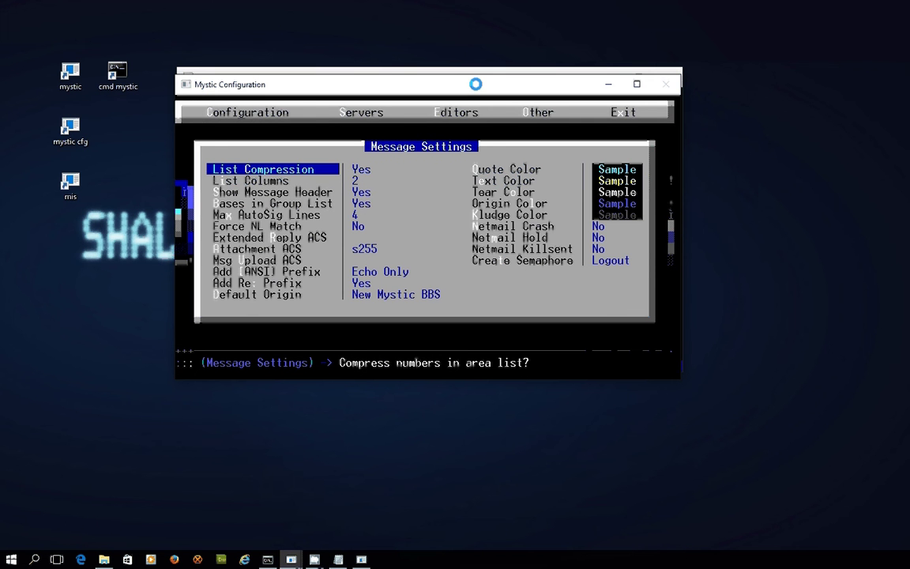
key(Down)
key(Down)
key(Down)
key(Down)
key(Down)
key(Down)
key(Down)
key(Down)
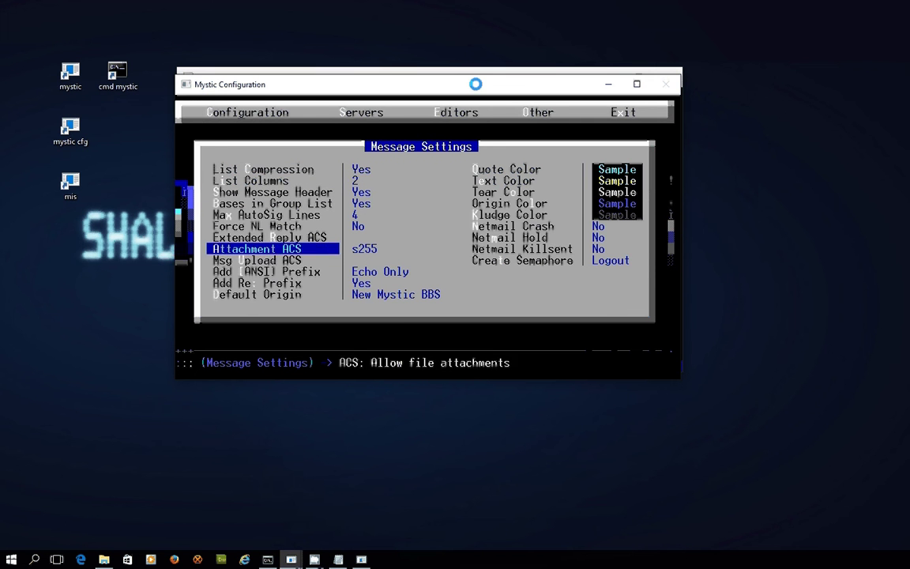
key(Right)
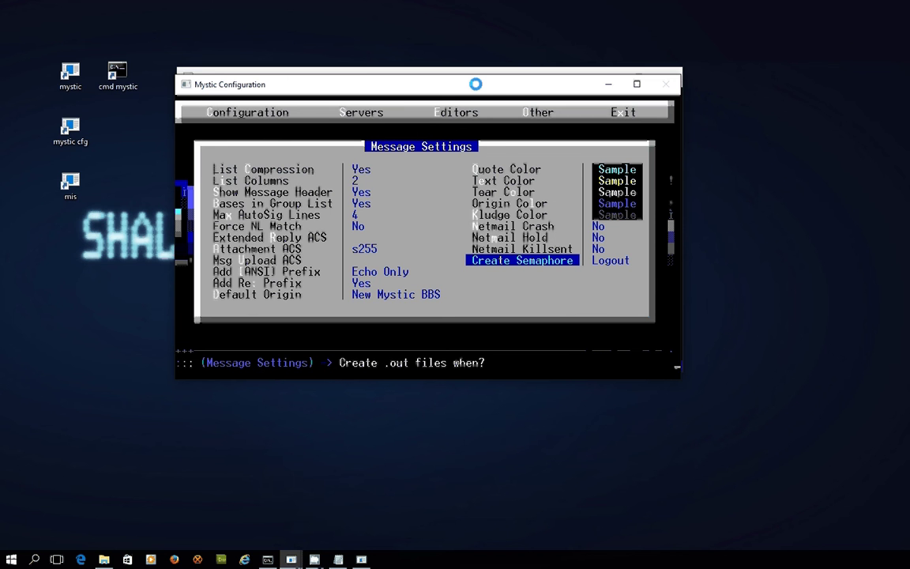
key(Return)
Set the Default Origin to 'Thor BBS' and leave the message settings, keeping changes.
key(Left)
key(Down)
key(Down)
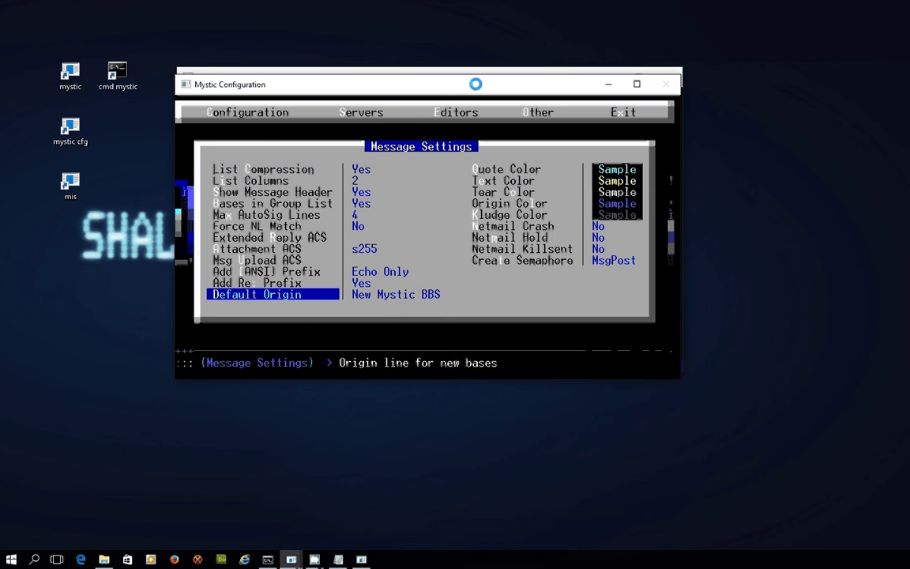
key(Return)
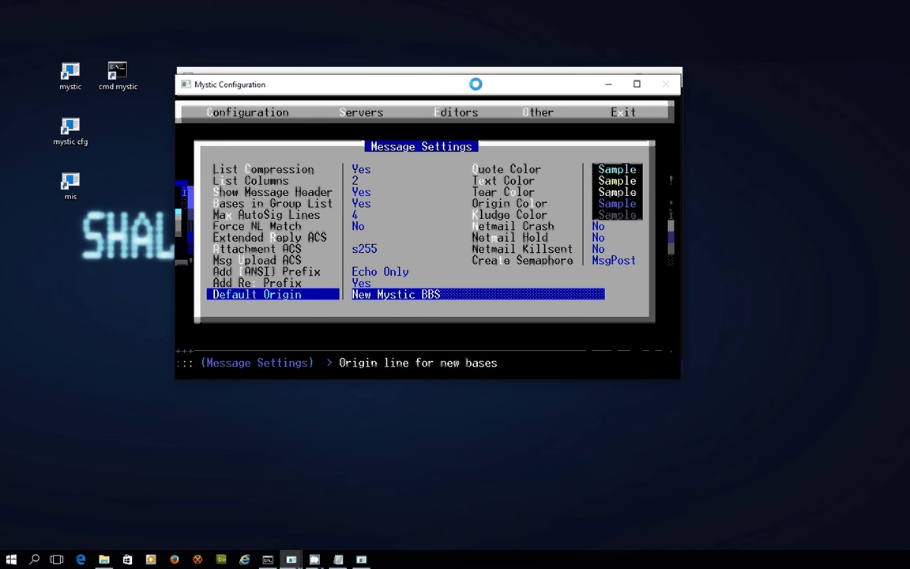
key(ctrl+y)
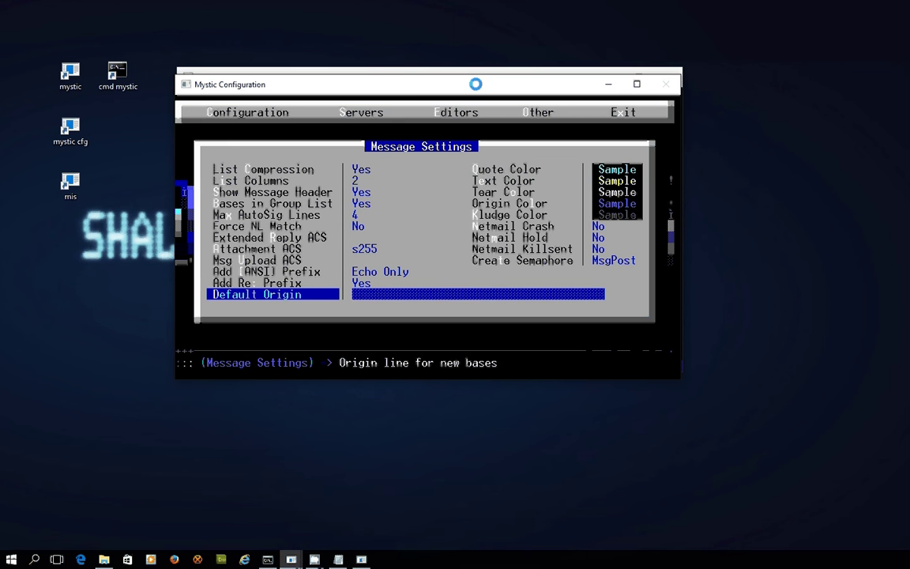
text(Thor BBS)
key(Return)
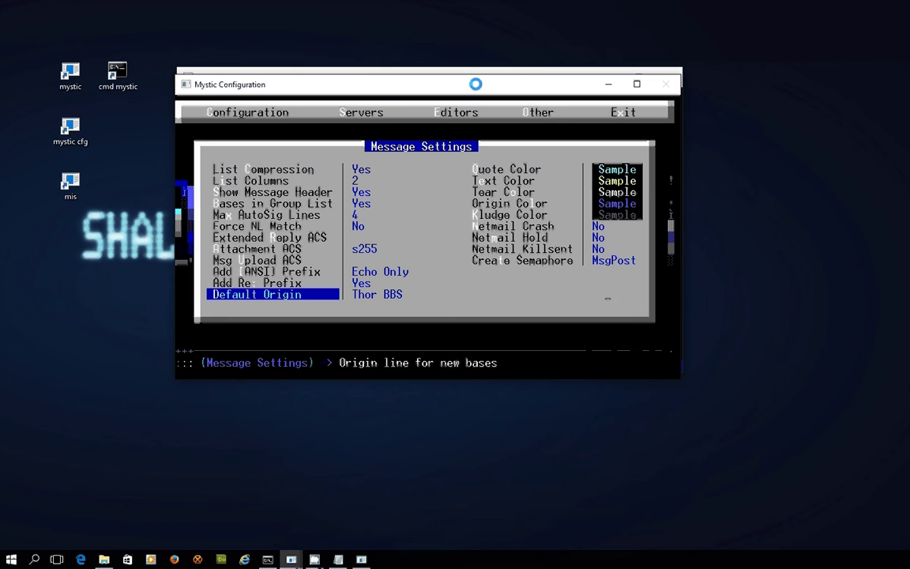
key(Escape)
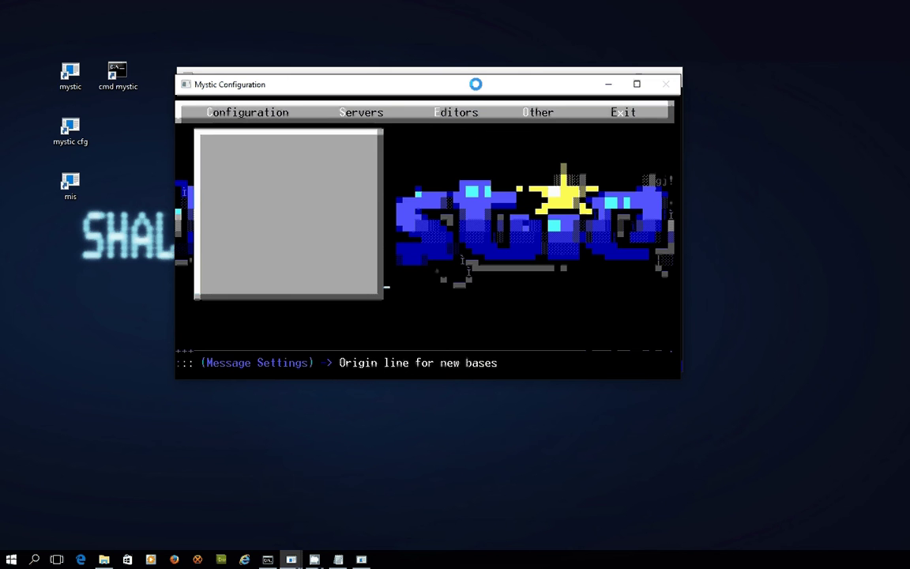
Leave the config menu, exit the BBS node with /q/g, and bring back the semaphore folder.
key(Escape)
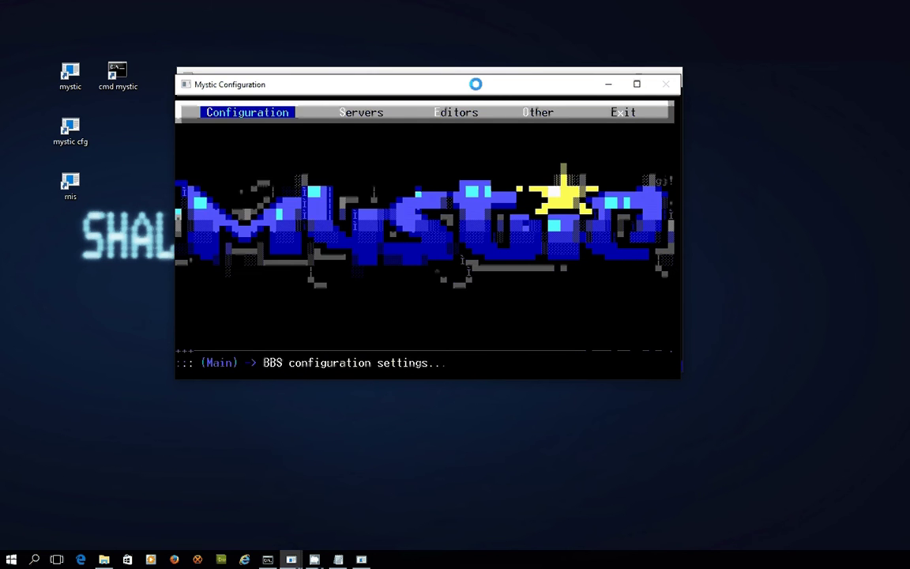
key(alt+Tab)
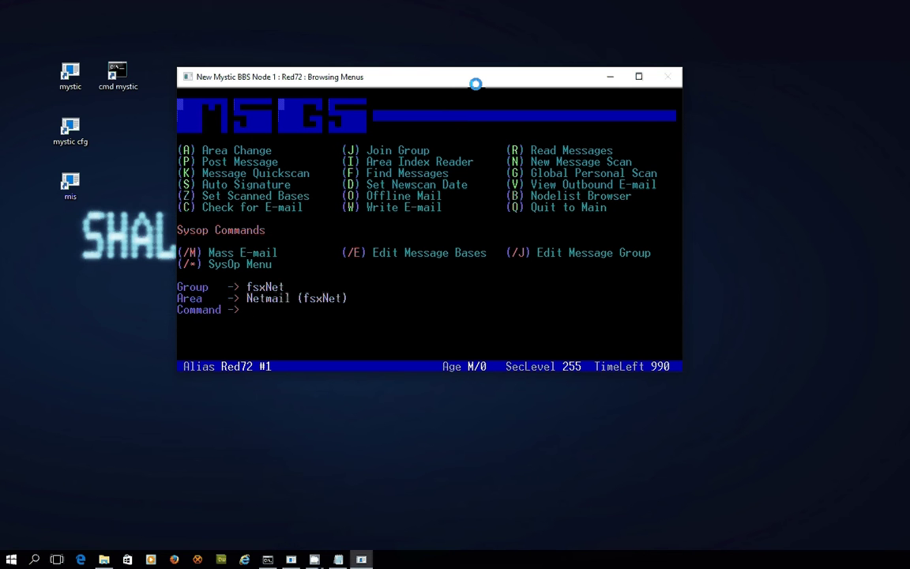
text(/q/g)
click(104, 560)
Select the new netmail.out flag file in the semaphore folder, then minimize File Explorer.
click(207, 150)
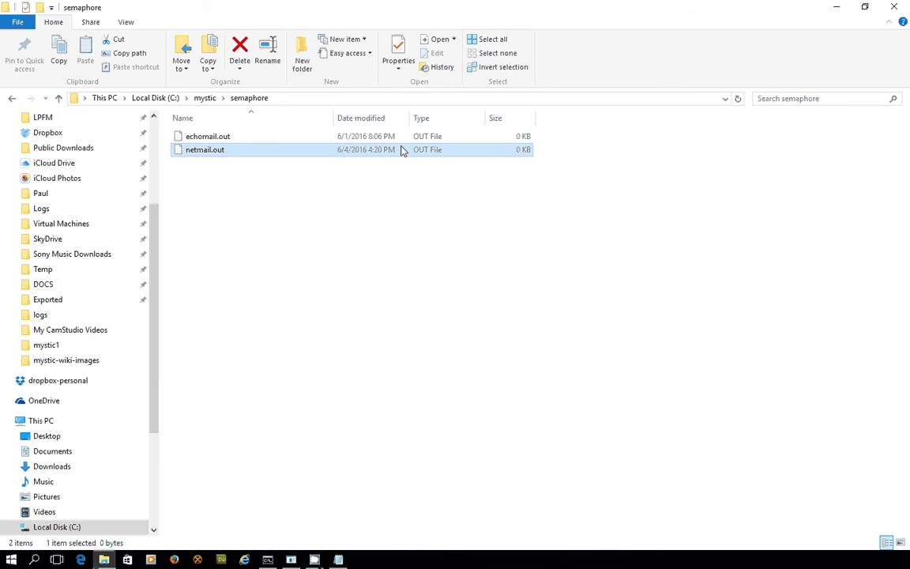
click(845, 10)
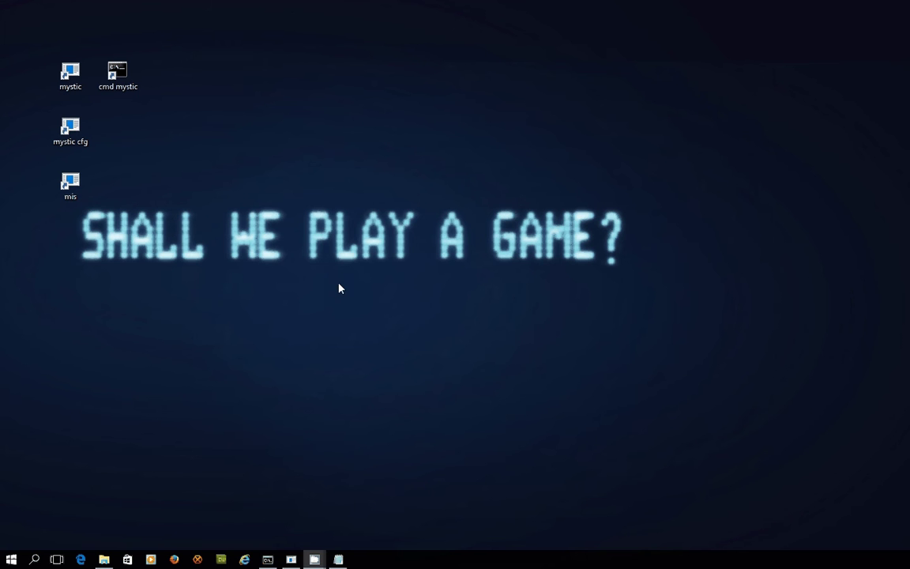
Run 'mutil mailout' in the cmd mystic console to export the 1 pending netmail.
double_click(120, 81)
text(muti)
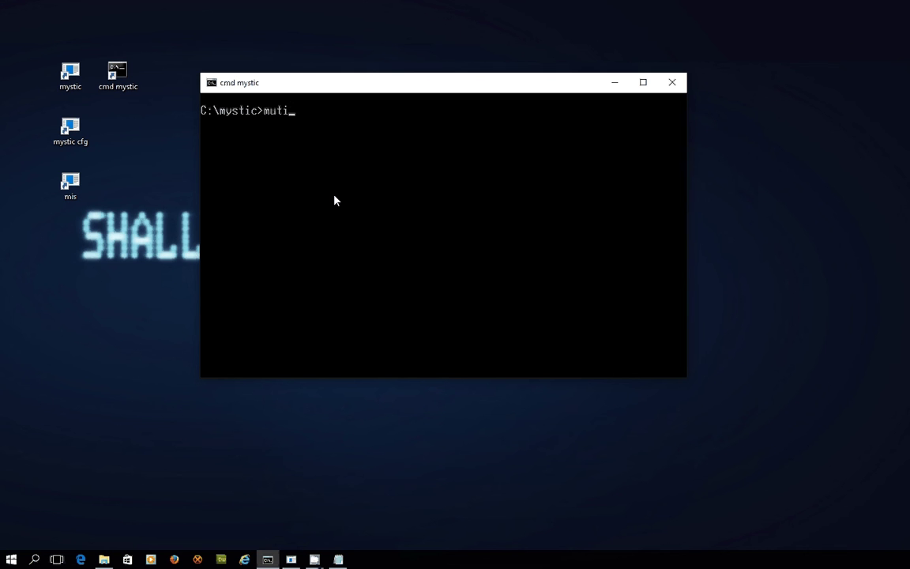
text(l mailout)
key(Return)
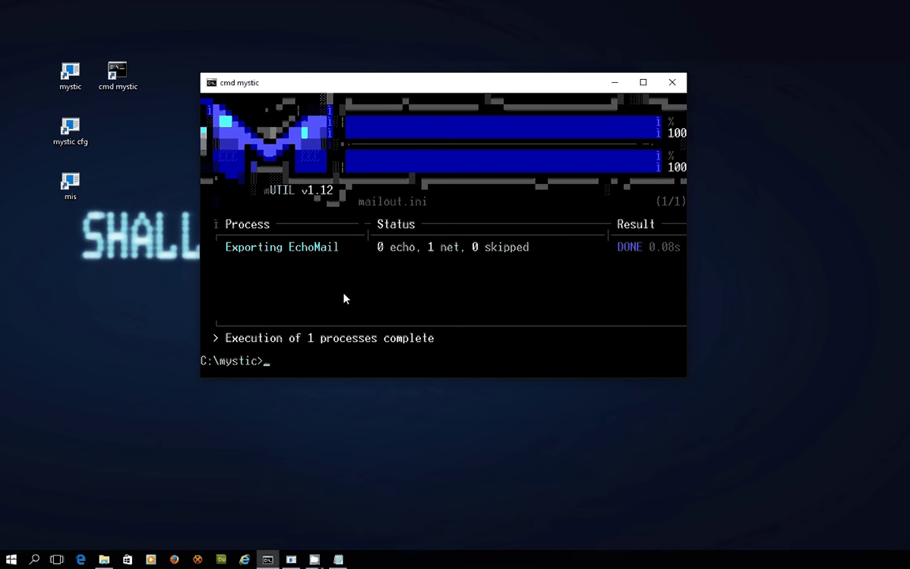
Go to C:\mystic\logs in File Explorer and select the mutil log.
click(105, 560)
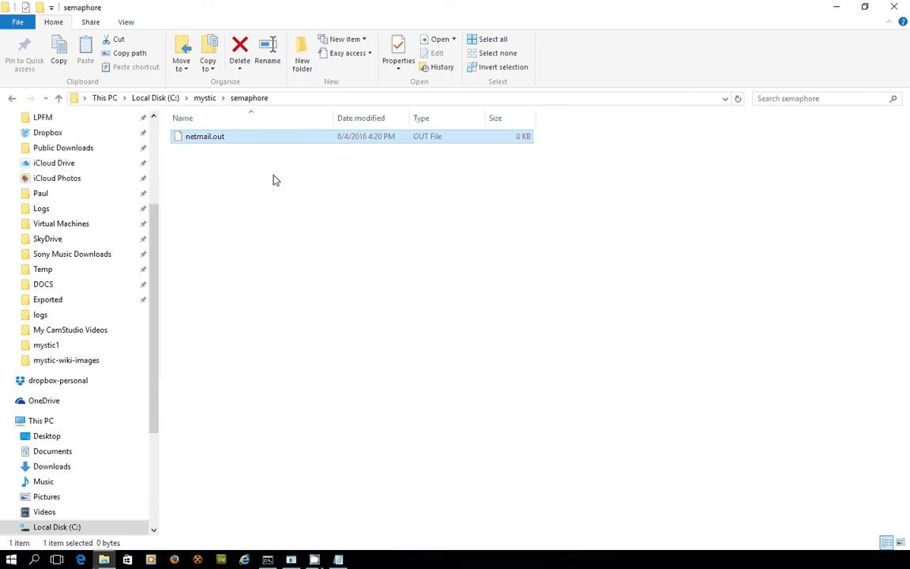
click(274, 179)
click(205, 98)
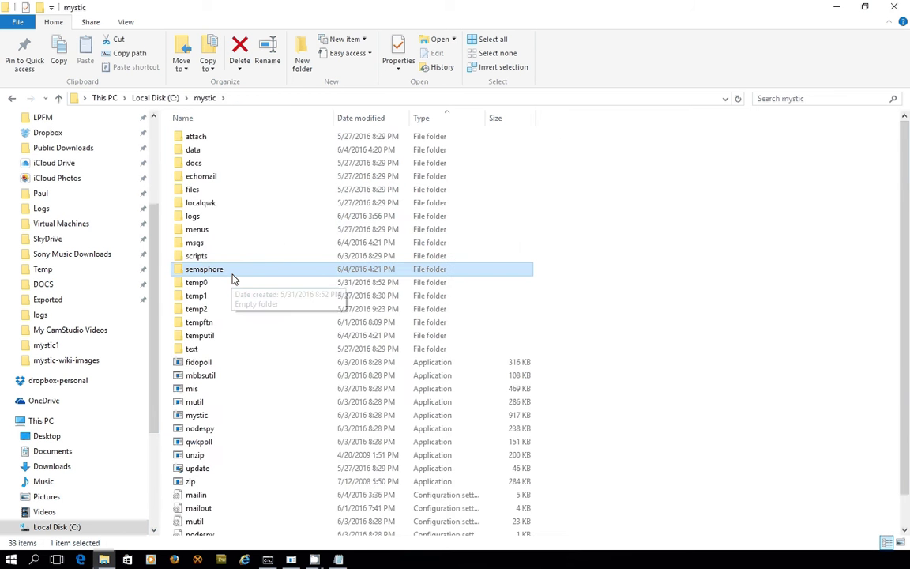
double_click(222, 218)
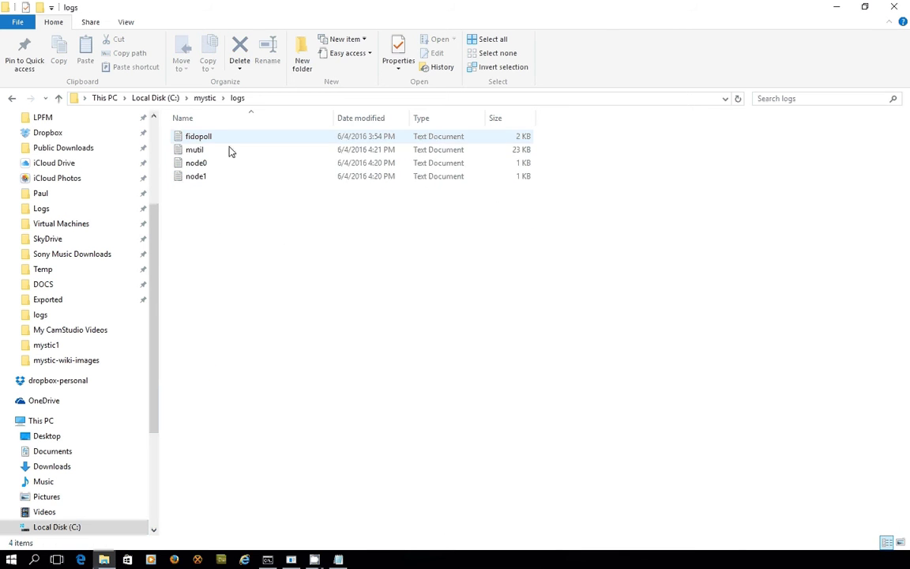
click(228, 152)
Open the mutil log in Notepad, arrange the window, and jump to its end.
double_click(228, 152)
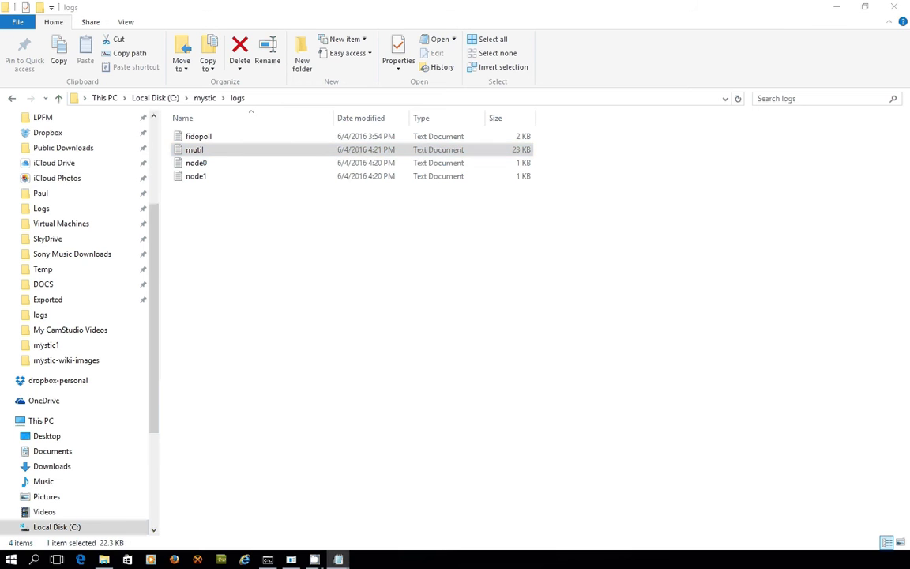
drag(191, 197, 594, 49)
key(super+Home)
key(ctrl+End)
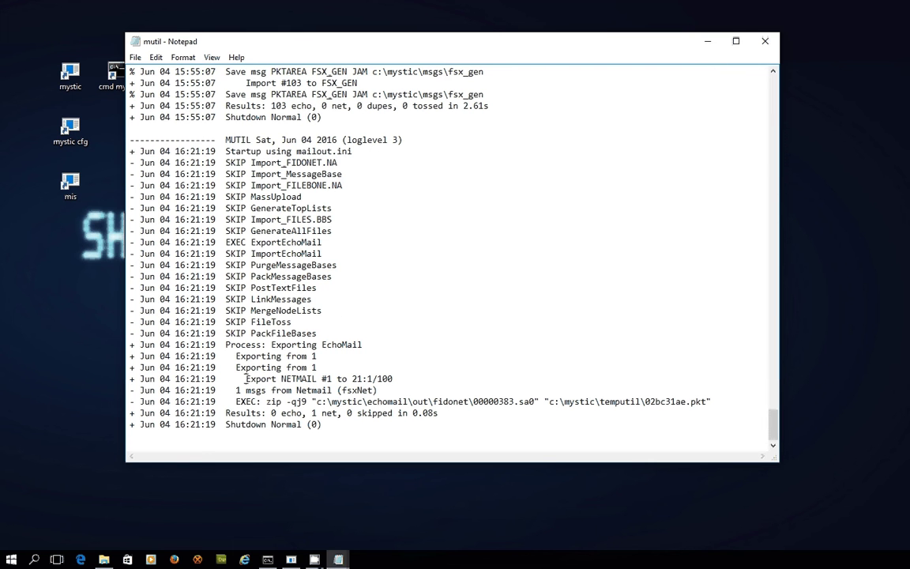
Highlight the export to 21:1/100 and packet 00000383.sa0, then return to File Explorer.
drag(246, 380, 406, 381)
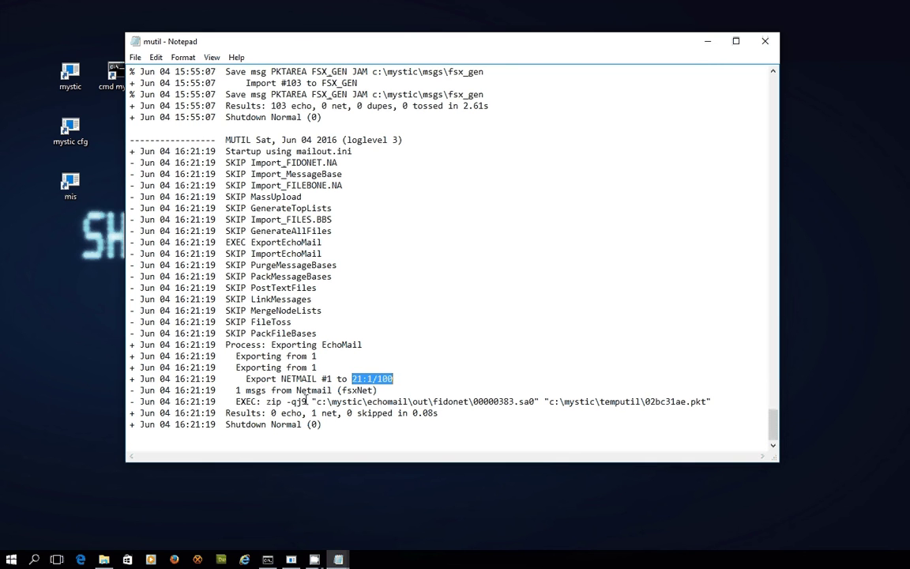
drag(235, 402, 336, 402)
click(463, 411)
drag(653, 403, 188, 401)
click(518, 412)
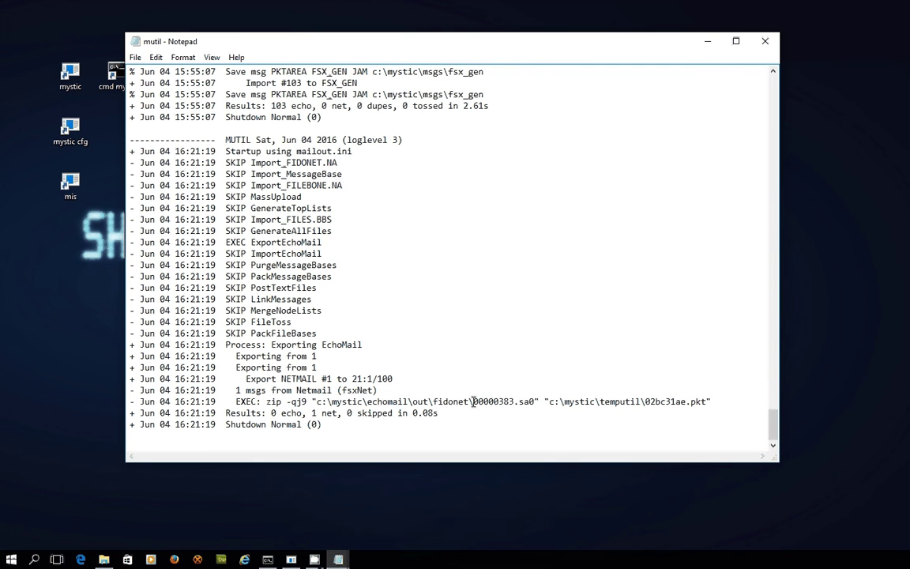
drag(473, 401, 528, 402)
click(537, 401)
click(518, 401)
click(584, 423)
click(707, 42)
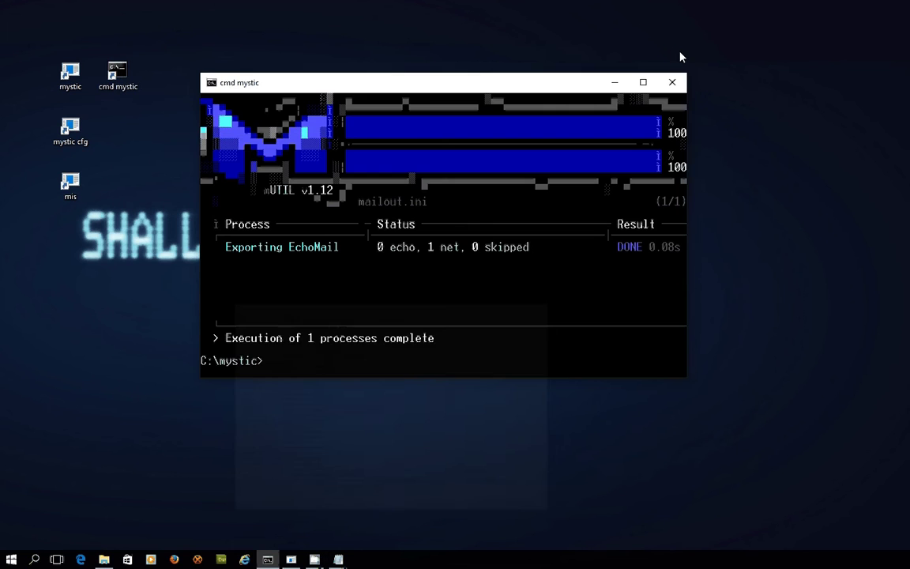
click(104, 560)
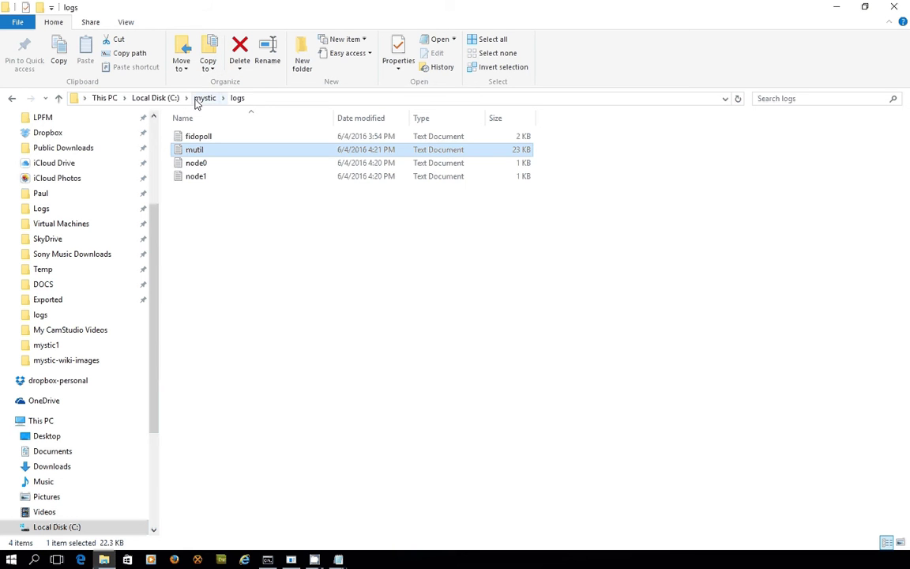
Navigate to mystic\echomail\out\fidonet and select the 00010064.clo flow file.
click(204, 97)
double_click(209, 177)
click(199, 155)
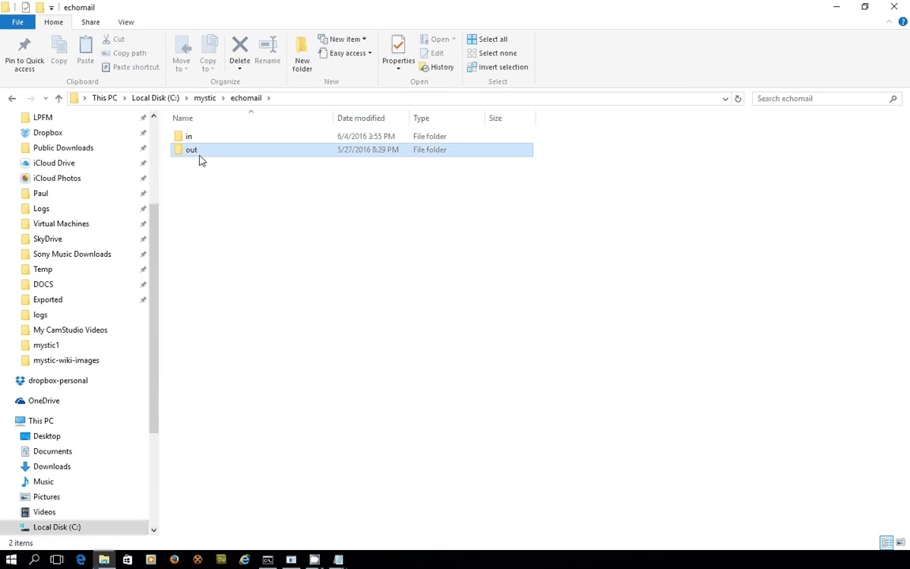
double_click(199, 156)
click(205, 140)
double_click(207, 141)
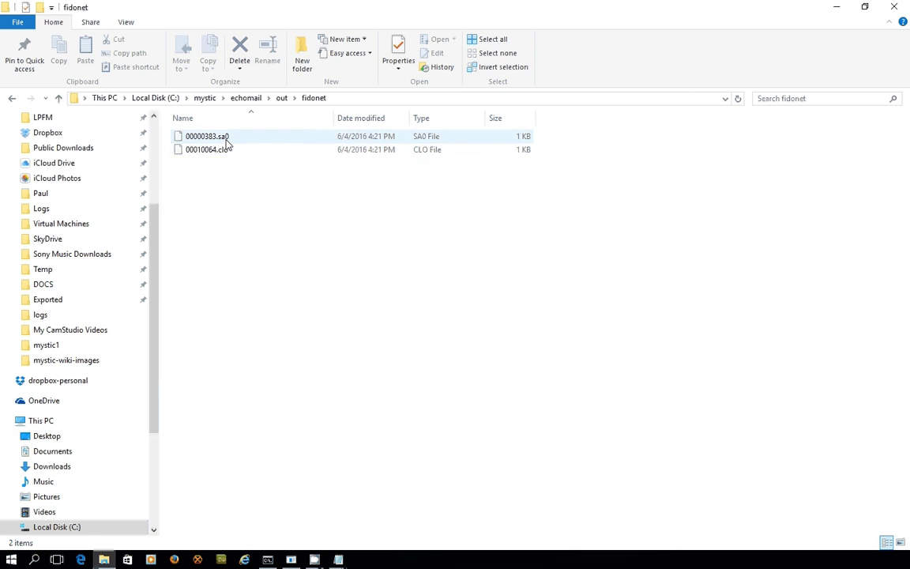
click(231, 140)
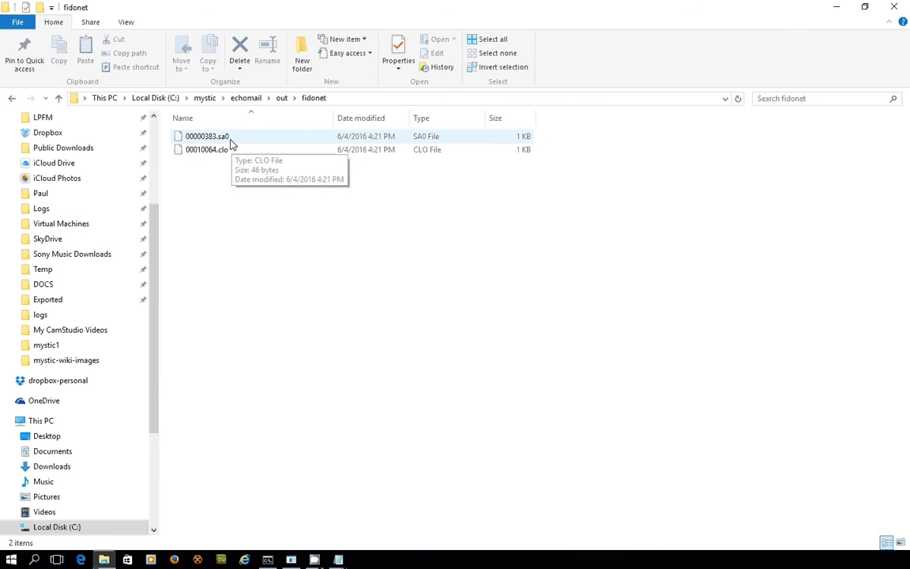
click(230, 141)
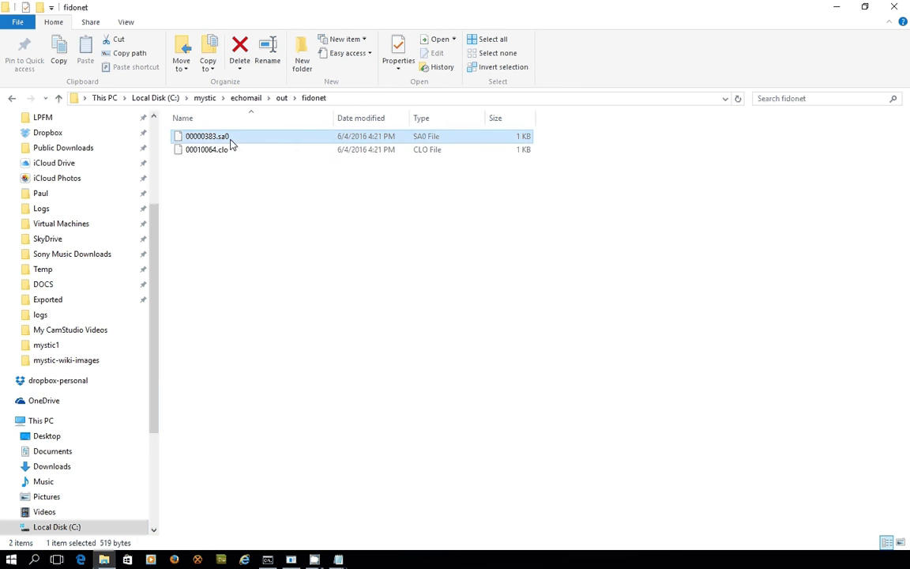
click(230, 153)
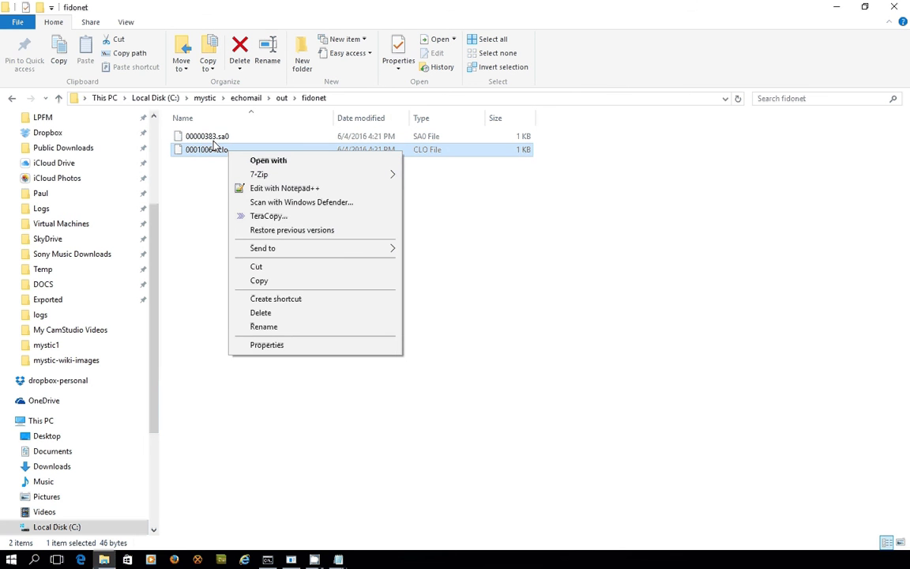
Check in Notepad++ that 00010064.clo points to 00000383.sa0, then close and minimize the editor.
click(269, 188)
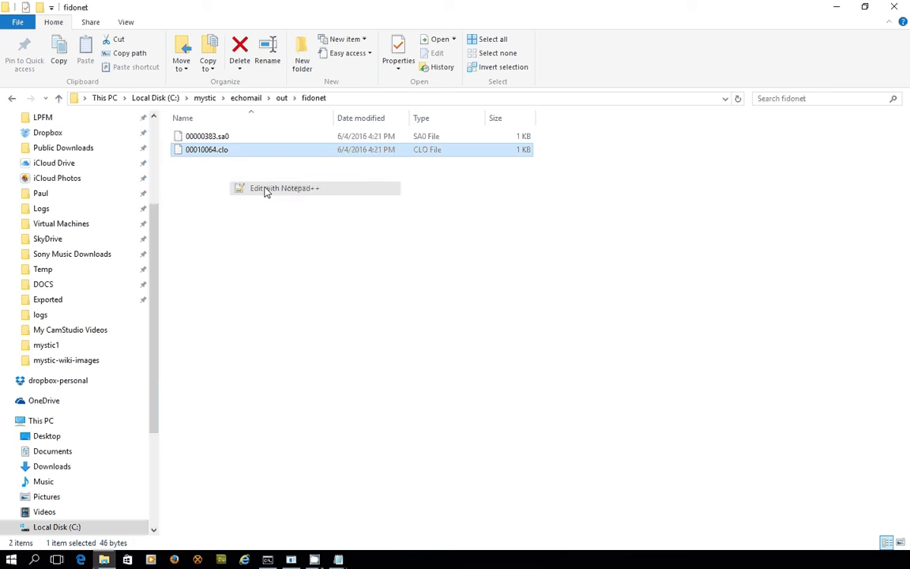
drag(48, 68, 260, 66)
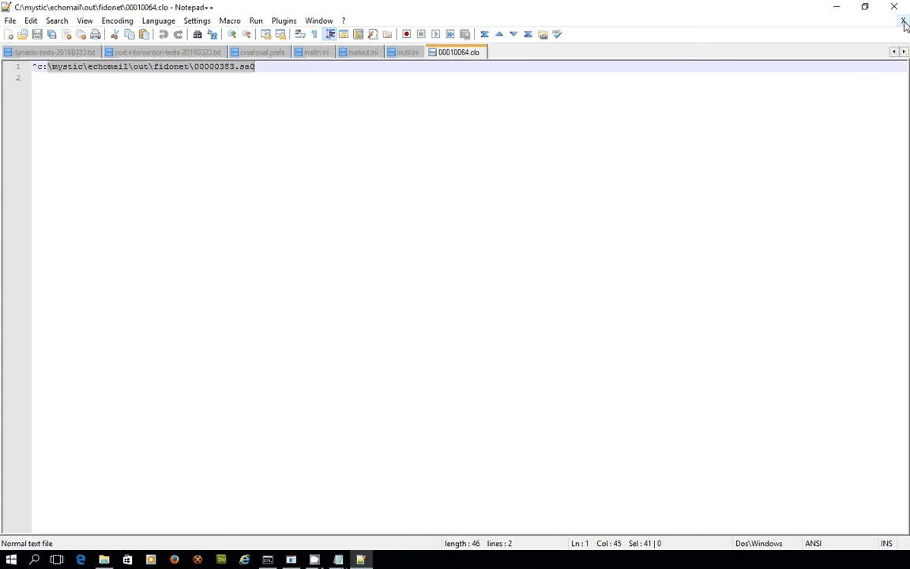
click(903, 20)
click(831, 9)
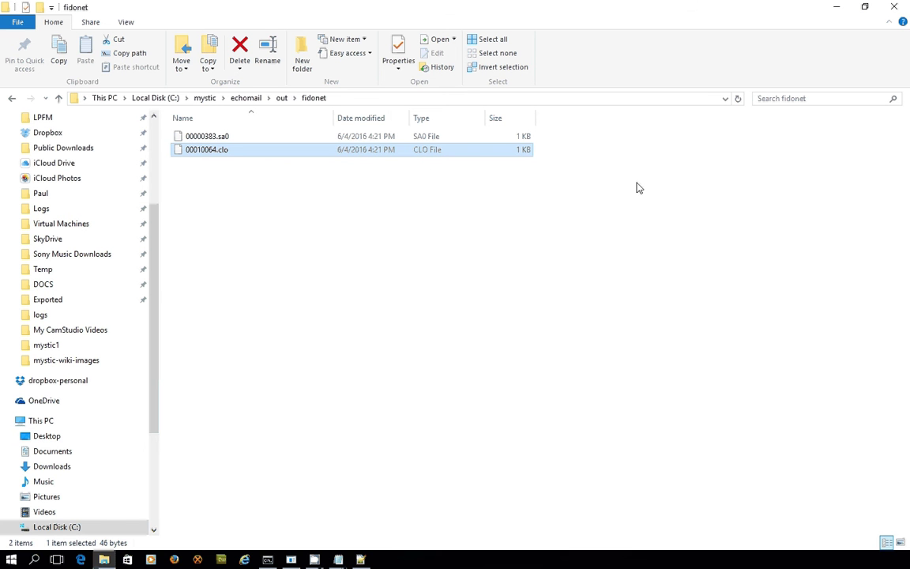
Clear the console, view fidopoll usage, then run 'fidopoll send' to exchange packets with 21:1/100.
click(842, 10)
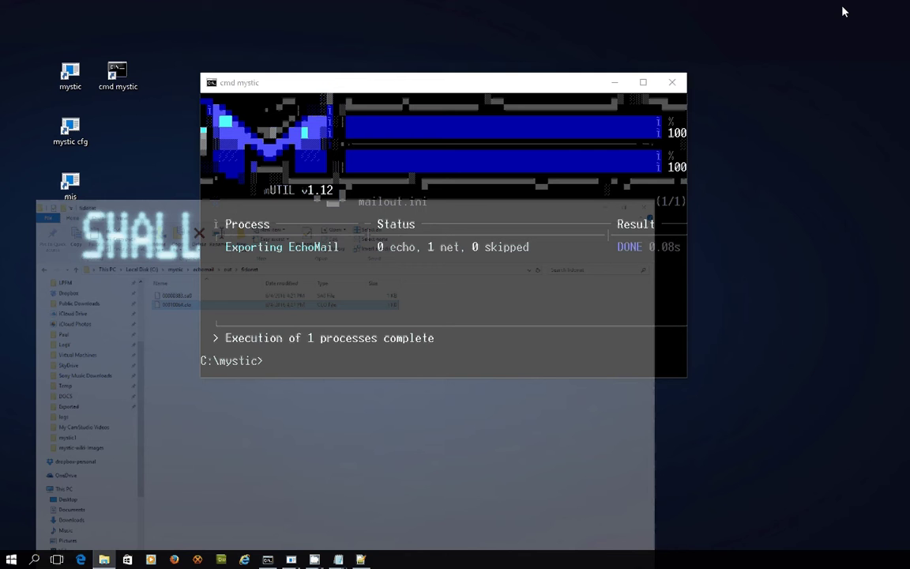
text(cls)
key(Return)
text(fidopoll)
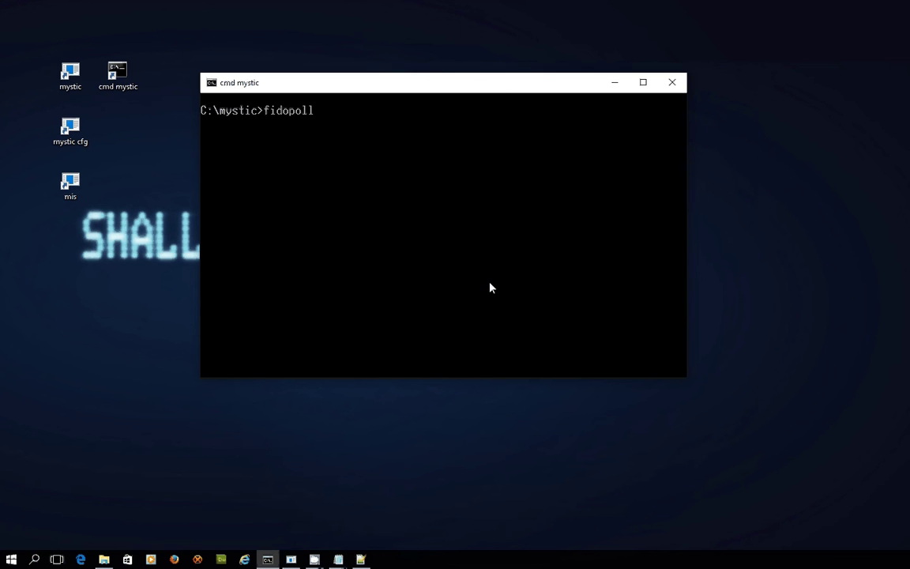
key(Return)
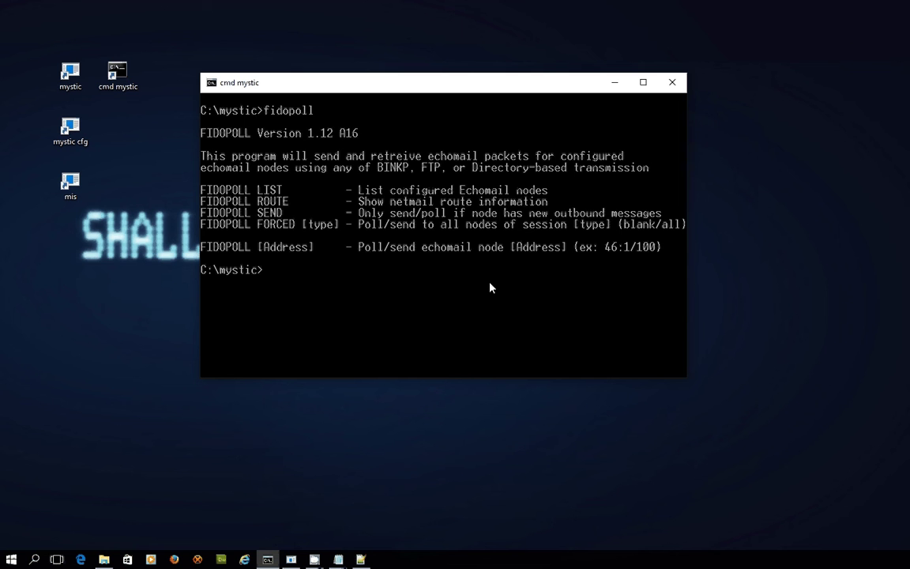
text(fidopoll send)
key(Return)
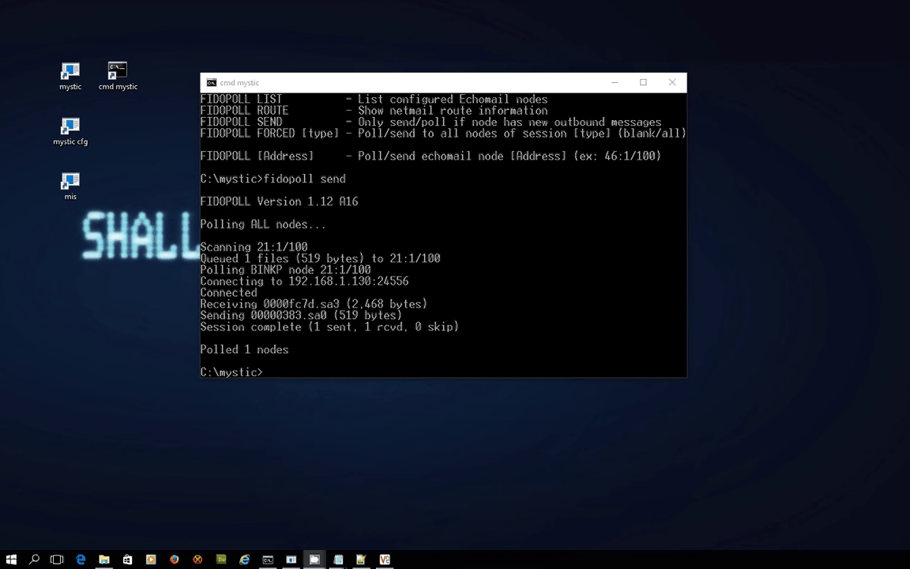
Run 'fidopoll 21:1/100' to receive 02bcbf91.pkt, then 'mutil mailin' to import 3 echo and 1 net message.
click(496, 338)
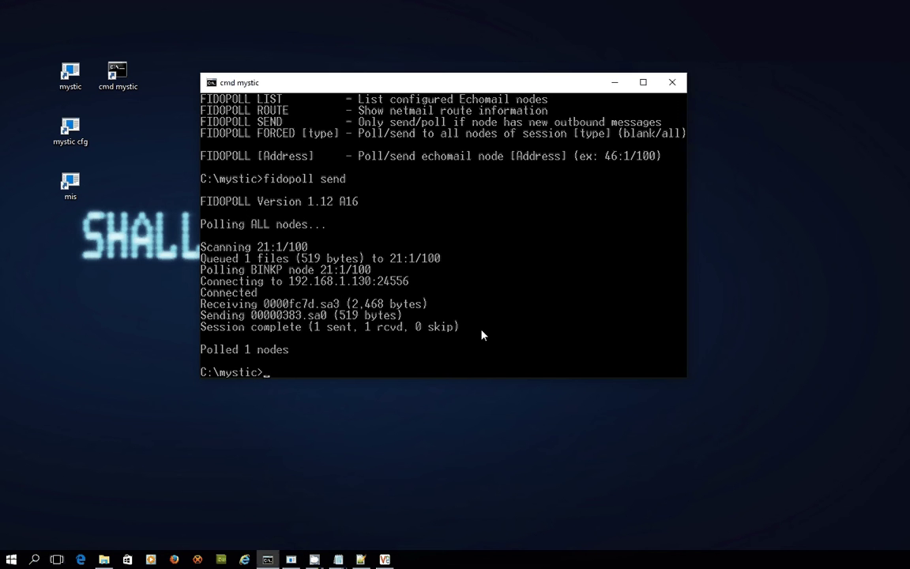
text(fidopoll 21:1/100)
key(Return)
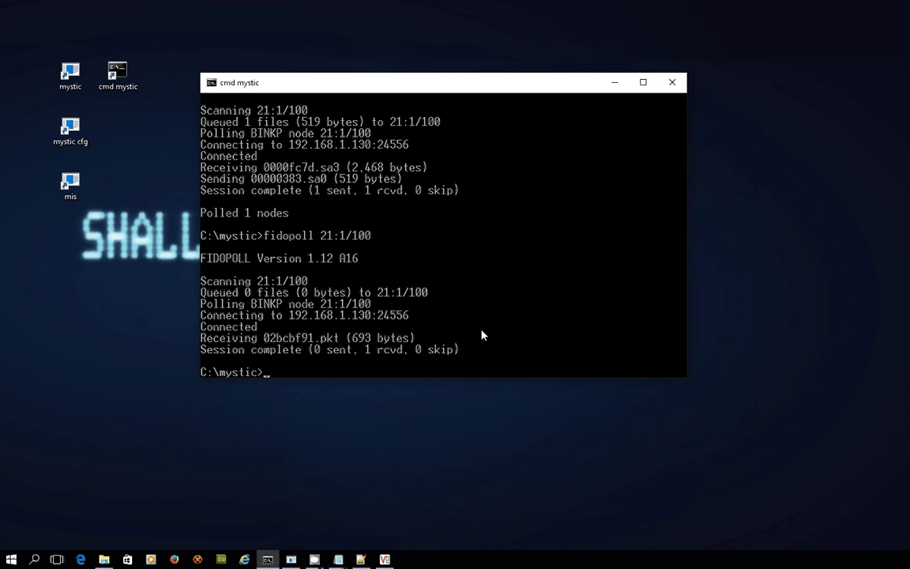
text(mutil mailin)
key(Return)
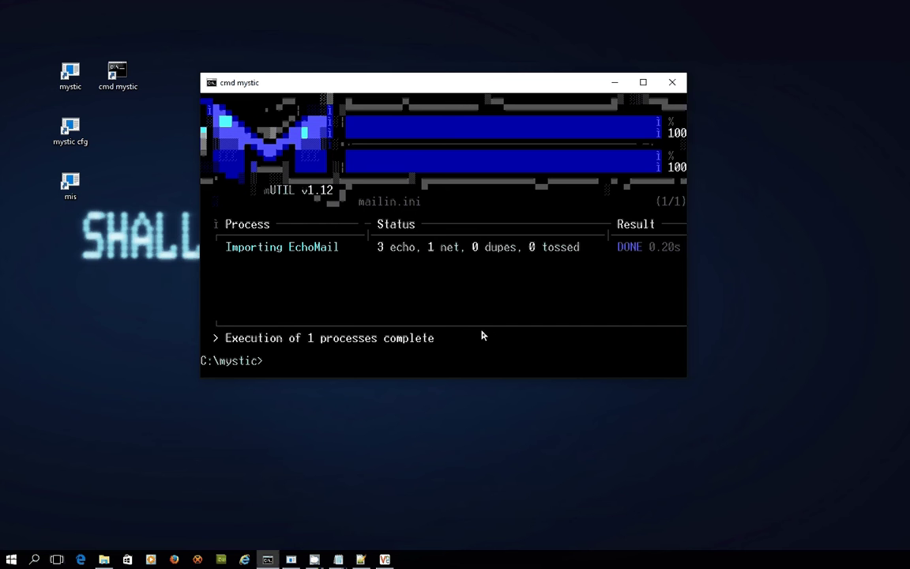
Open C:\mystic\logs\mutil in Notepad and review the 02bcbf91.pkt netmail being saved to the netmail base.
click(104, 559)
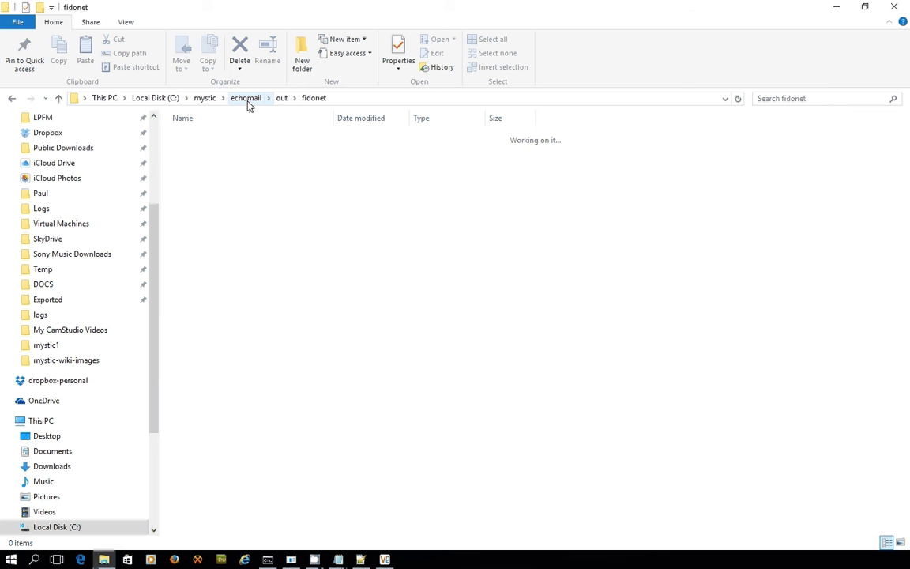
click(204, 98)
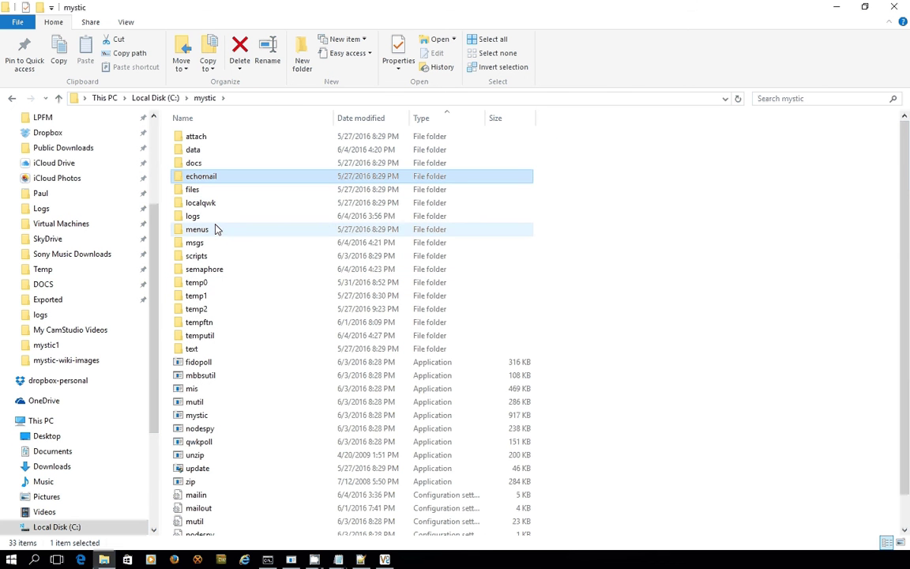
click(218, 229)
double_click(217, 218)
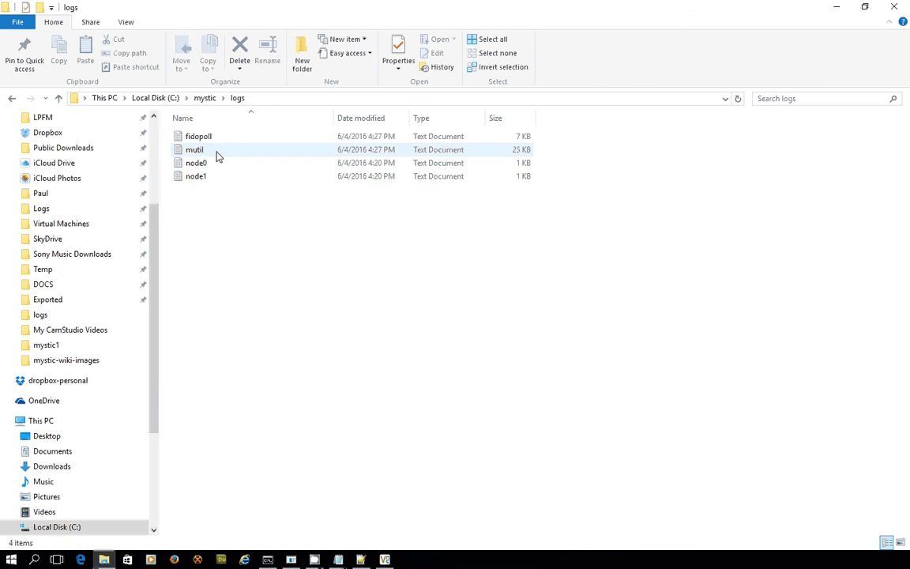
click(219, 156)
double_click(218, 156)
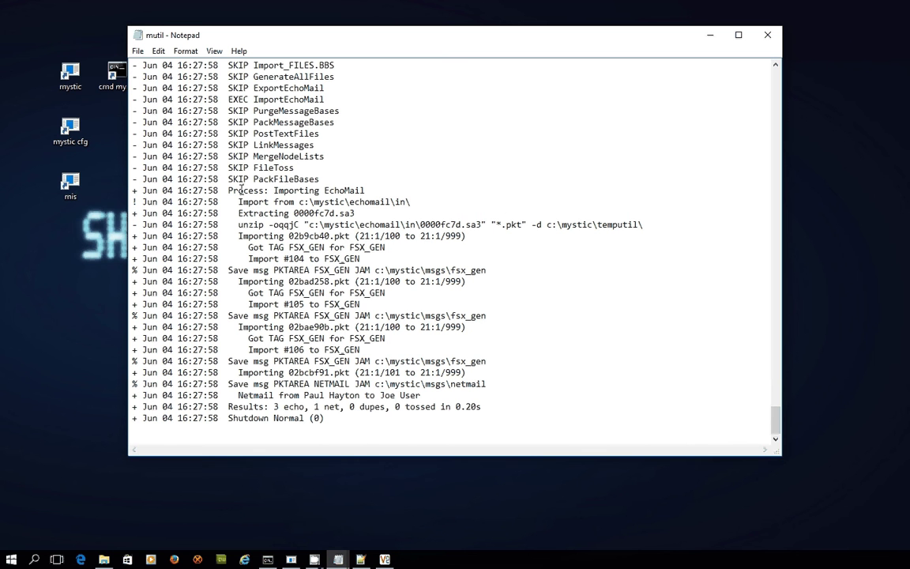
drag(237, 214, 364, 215)
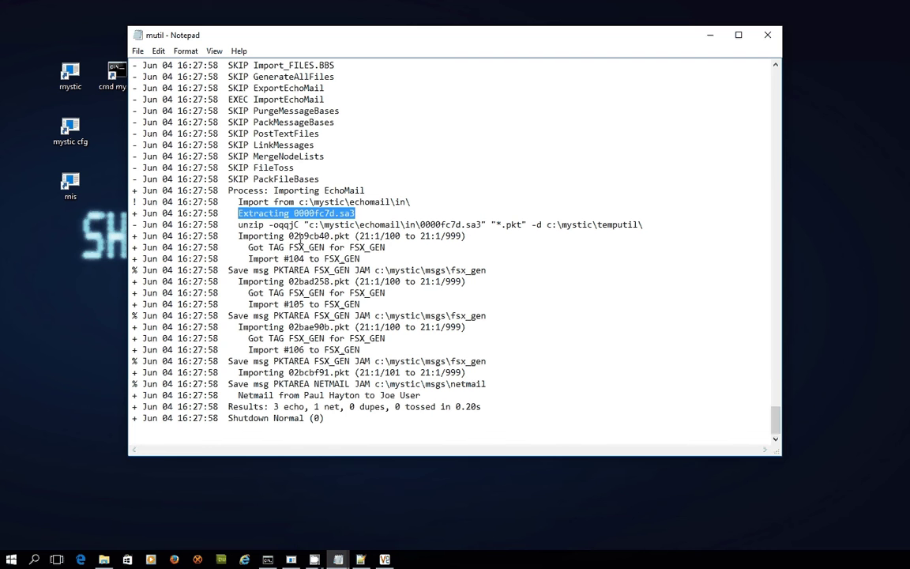
click(308, 316)
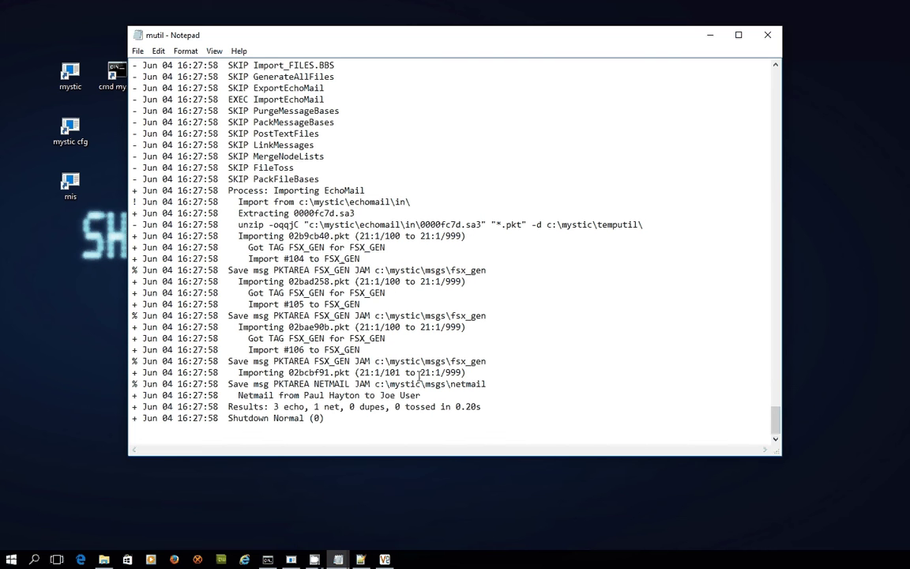
key(Down)
key(Down)
key(Down)
key(Right)
key(Right)
key(Right)
key(Right)
key(Right)
key(Right)
key(Right)
Close the mutil log and exit the Mystic configuration program.
click(765, 35)
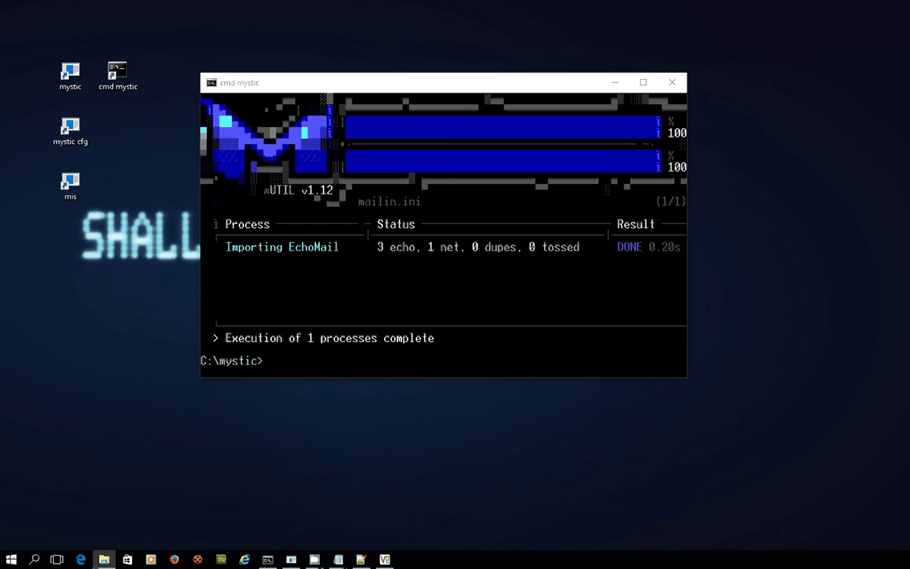
click(70, 76)
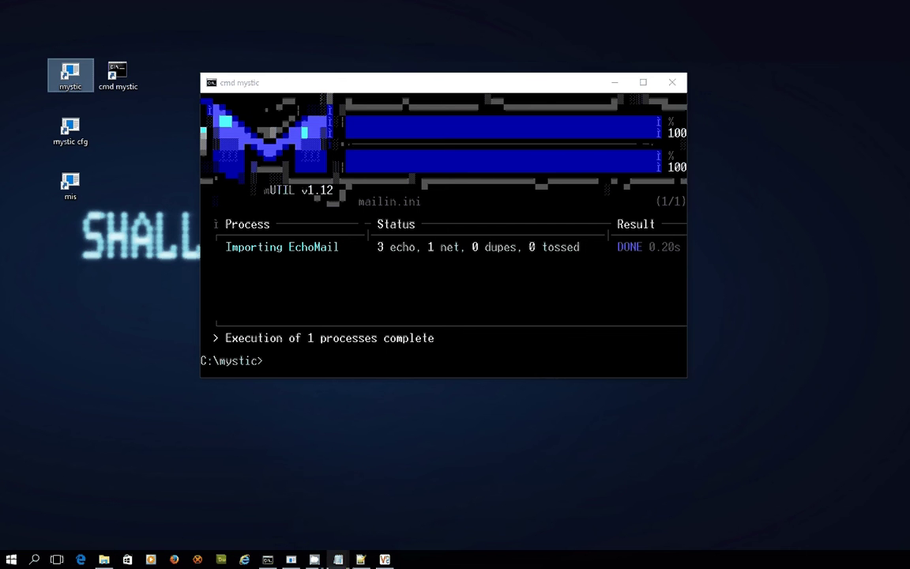
click(423, 362)
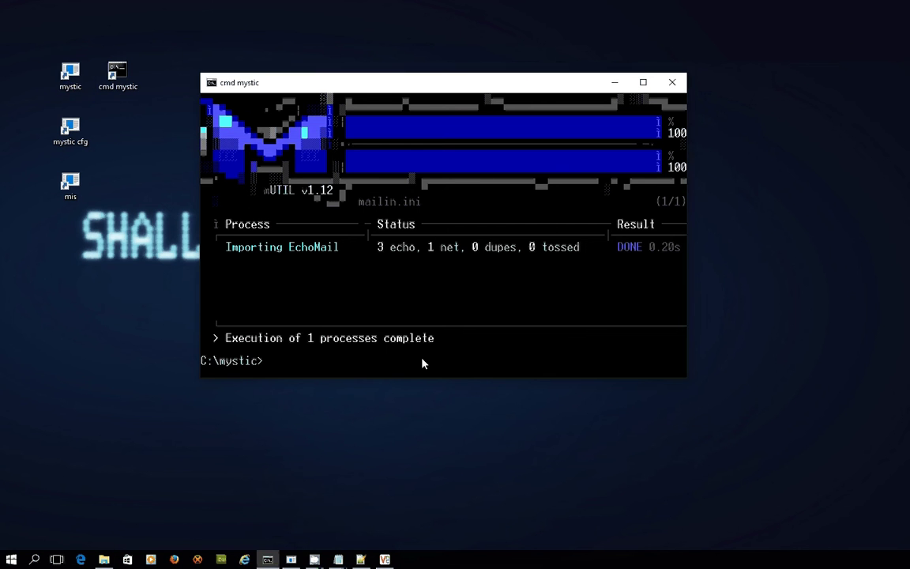
click(291, 560)
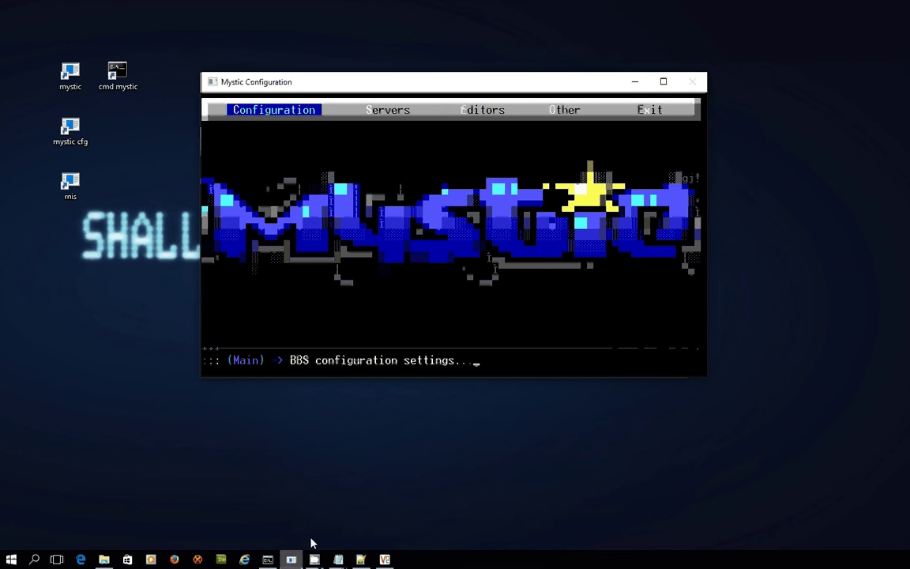
key(Escape)
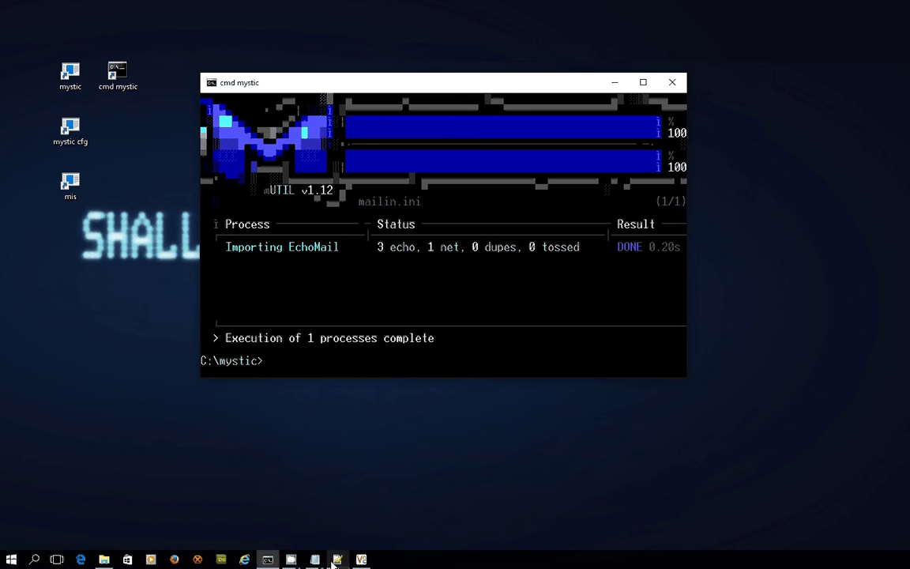
Launch a local Mystic BBS node and log in with the user name and password.
double_click(68, 73)
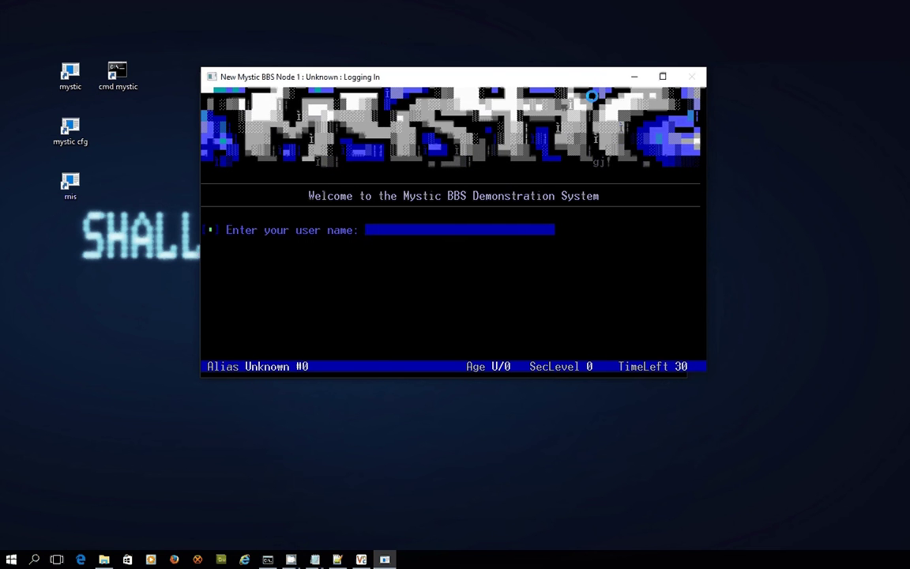
text(red72)
key(Return)
text(****)
key(Return)
key(Return)
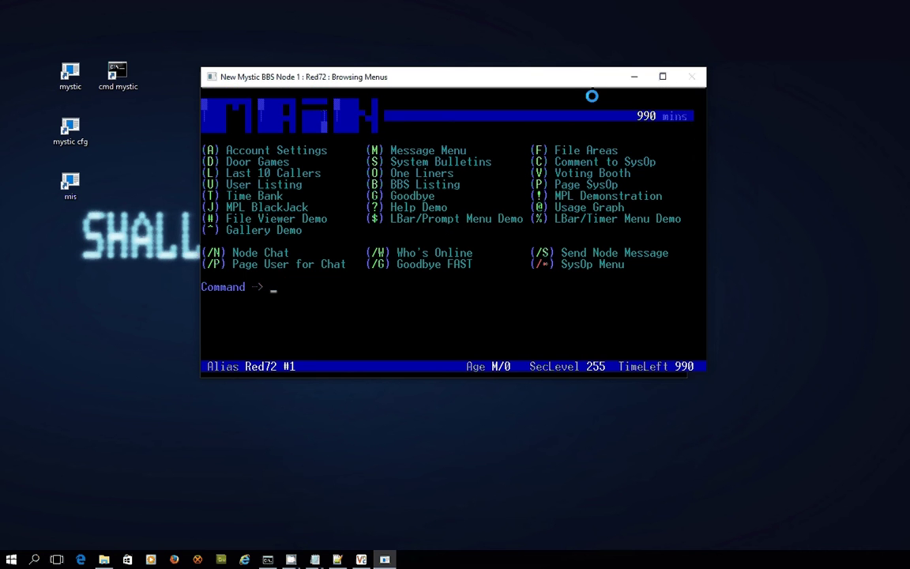
Select the Netmail (fsxNet) base with M, A2 and list its new messages in the index.
key(m)
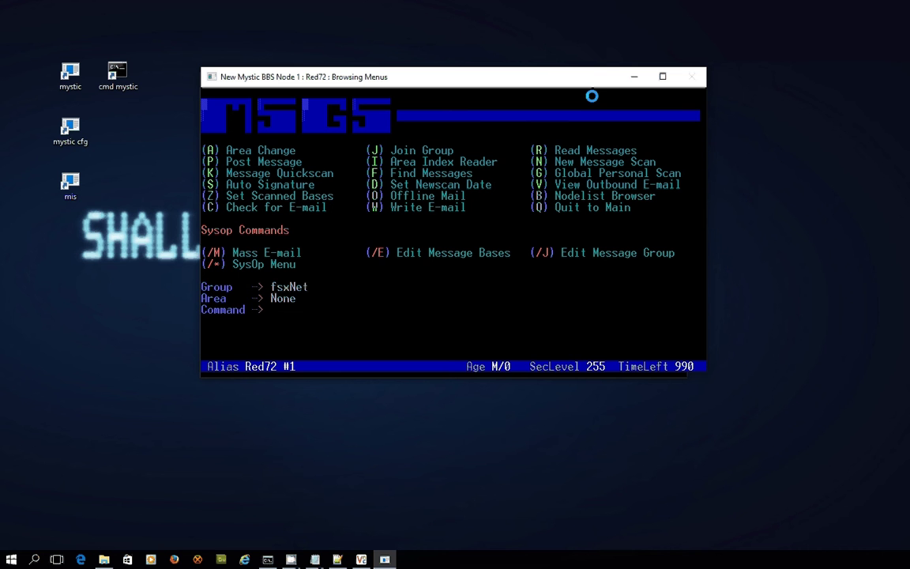
text(a)
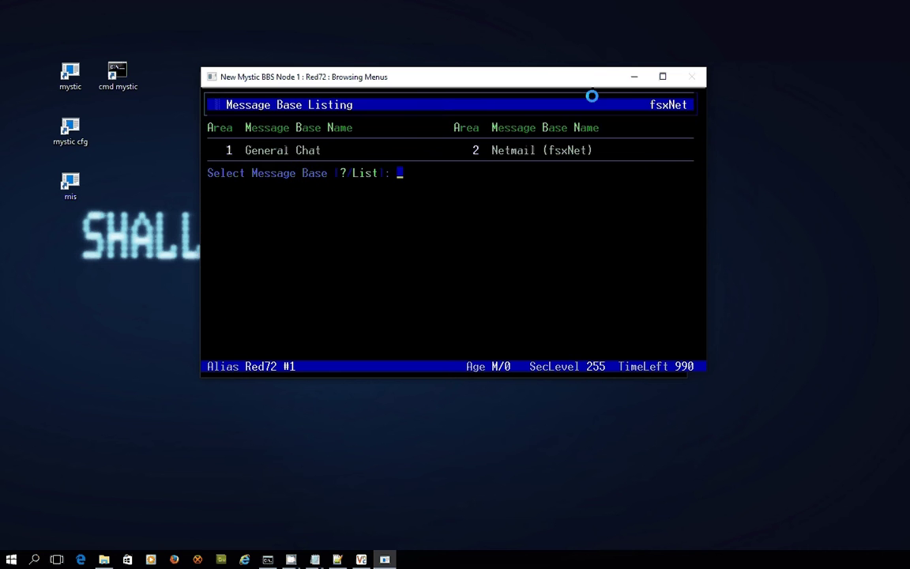
text(2)
key(Return)
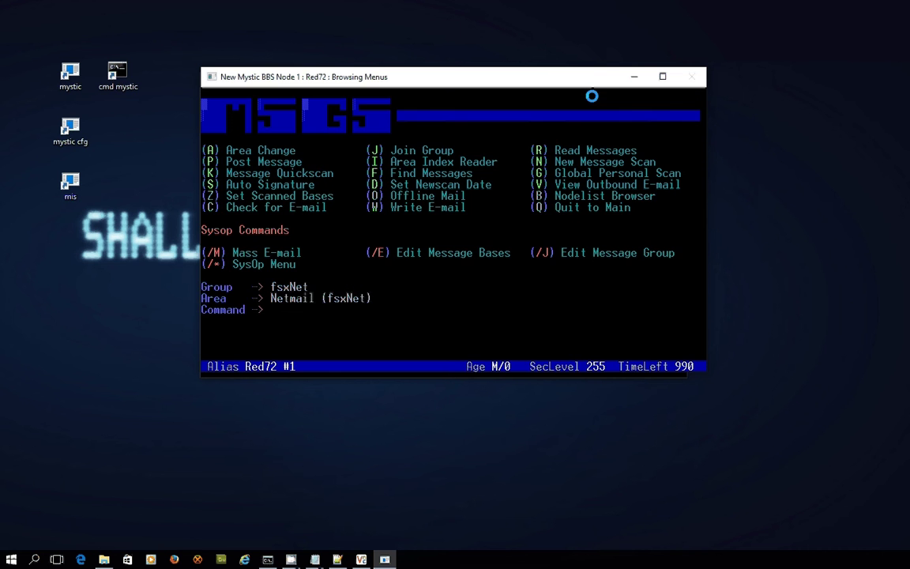
key(i)
key(n)
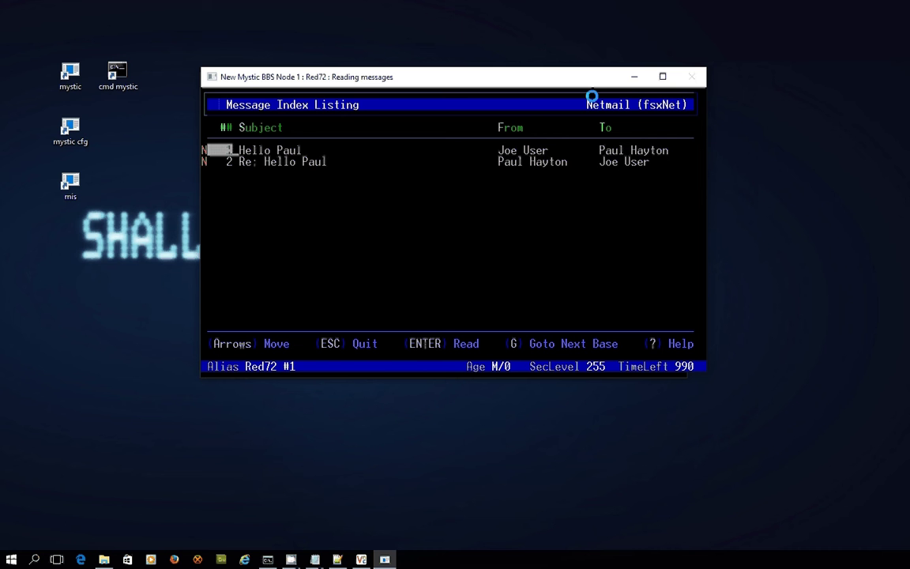
Read netmail message 1, then advance to message 2, the hub sysop's reply.
key(Return)
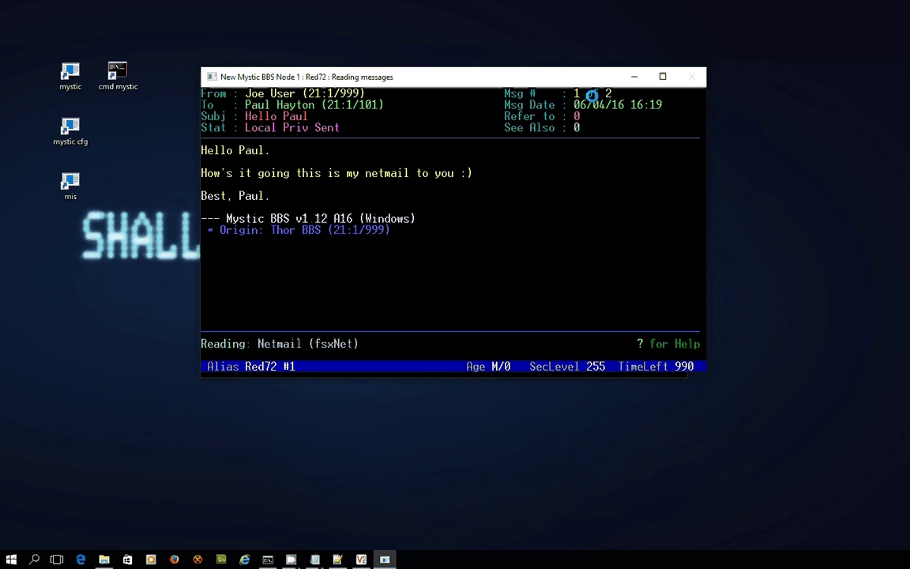
key(Right)
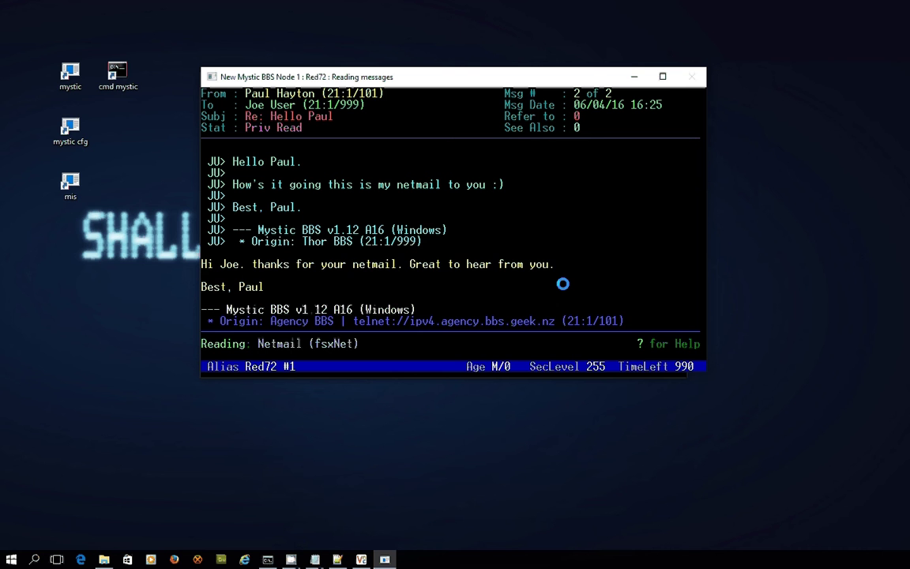
Scroll through the reply's routing kludge lines and text, then quit the reader and message menu to the main menu.
key(Up)
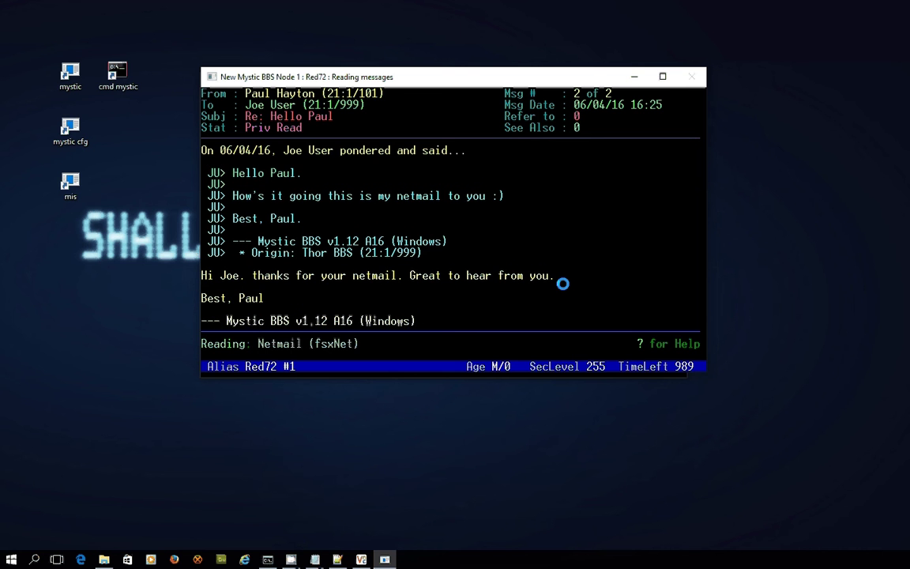
key(Up)
key(Up)
key(Up)
key(Up)
key(Up)
key(Up)
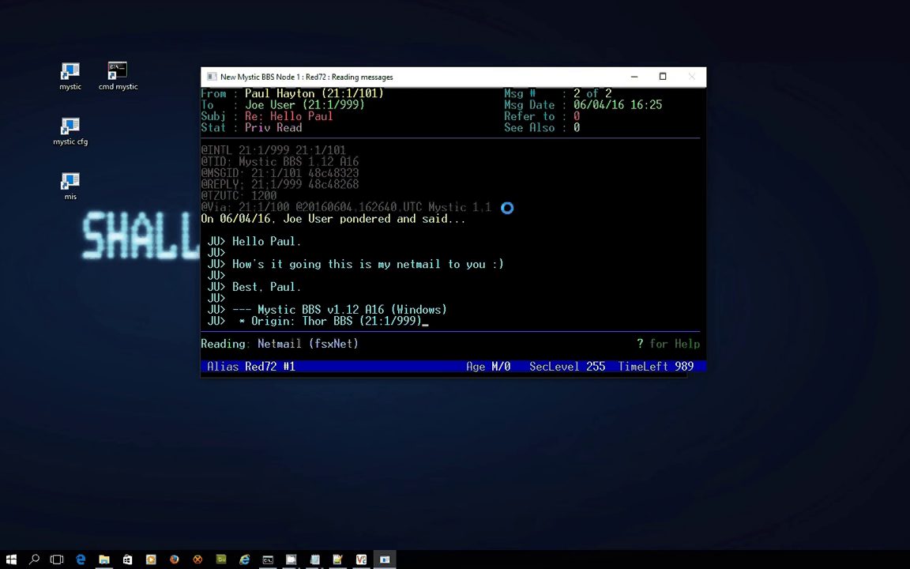
key(Page_Down)
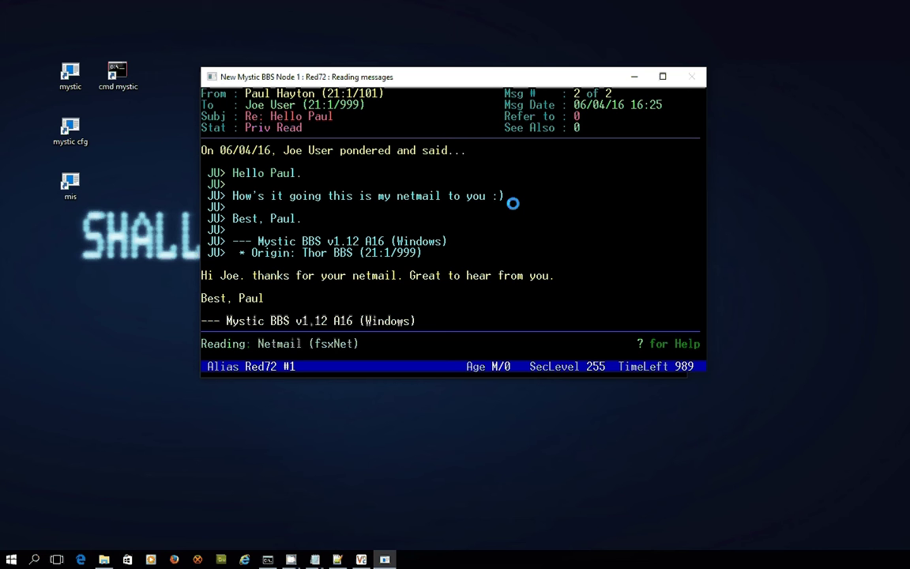
key(q)
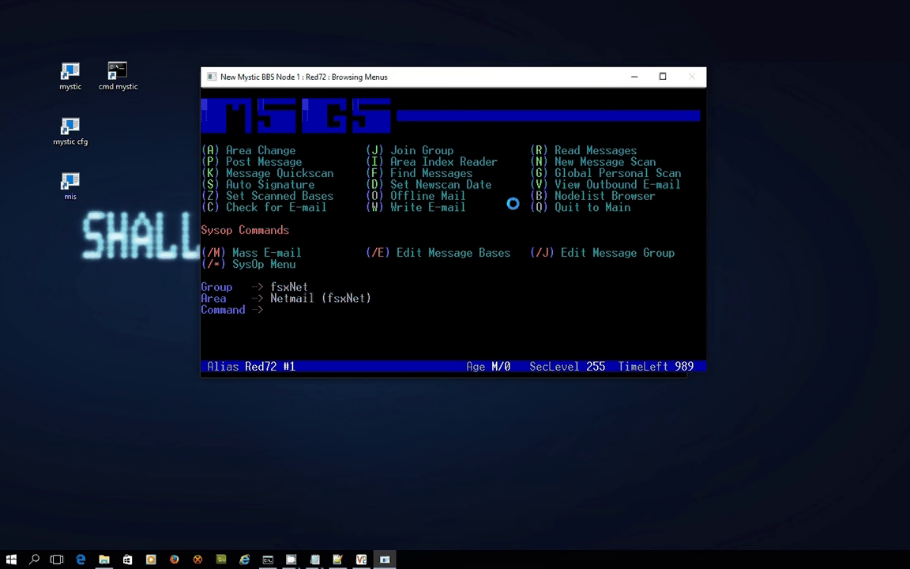
key(q)
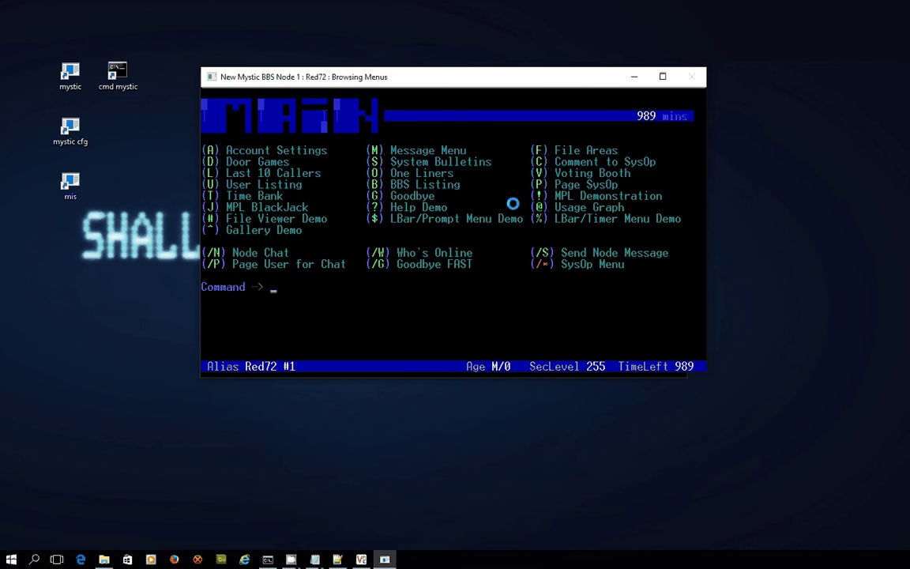